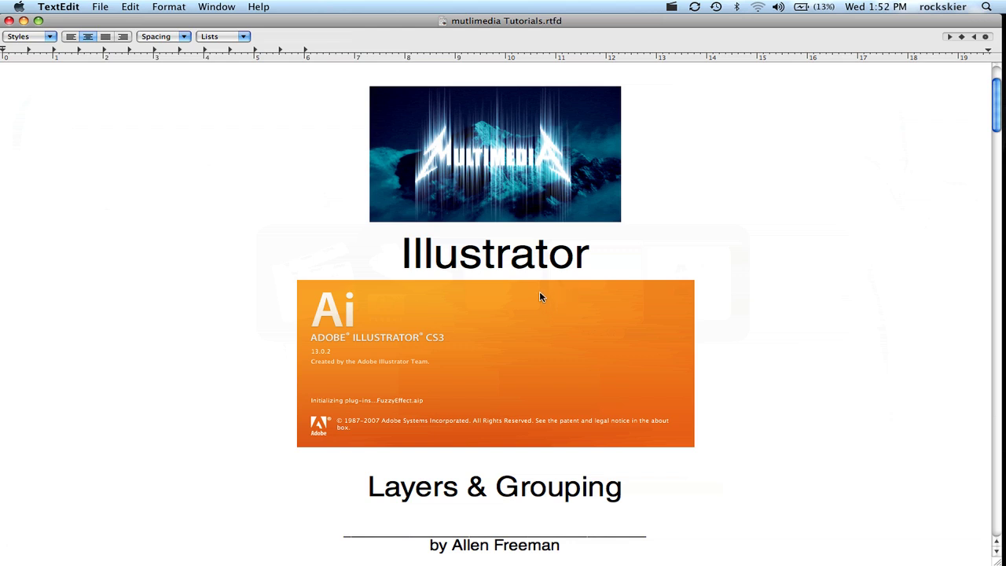
# - Switch to Illustrator, close the floating panel group and bring back the Layers panel from Window
pyautogui.press('super+Tab')
pyautogui.press('super+Tab')
pyautogui.press('super+Tab')
pyautogui.press('super+Tab')
pyautogui.press('super+Tab')
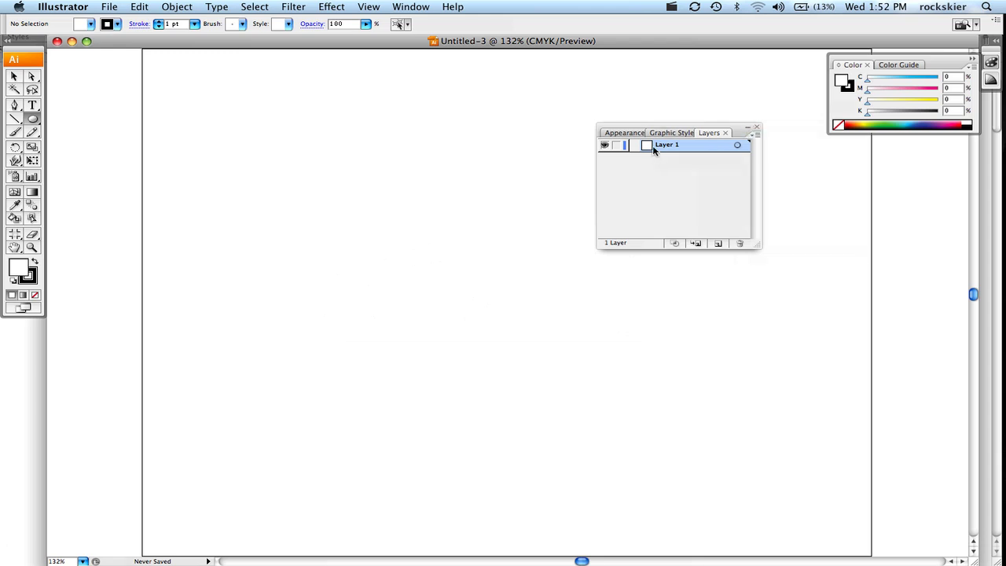
pyautogui.click(756, 128)
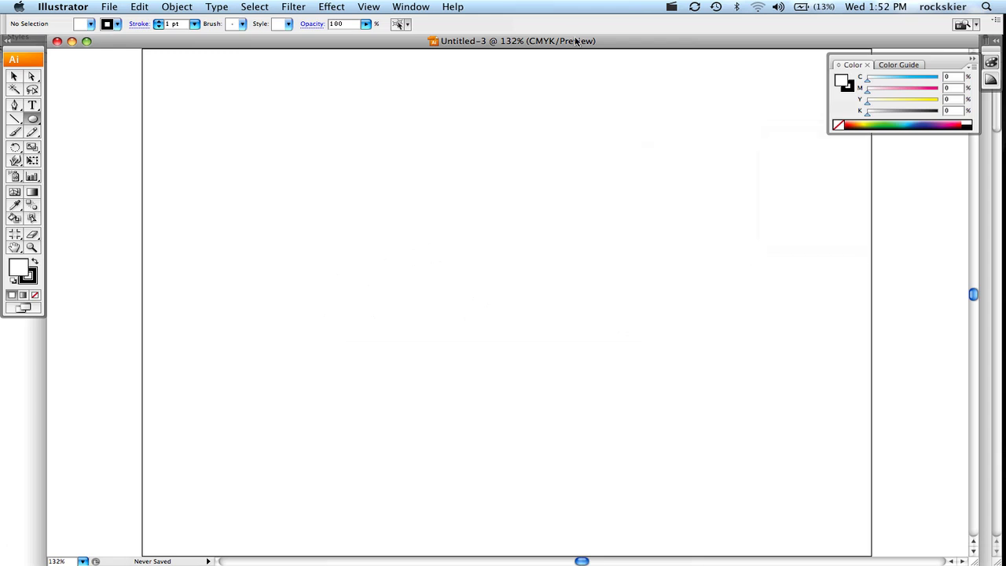
pyautogui.click(408, 6)
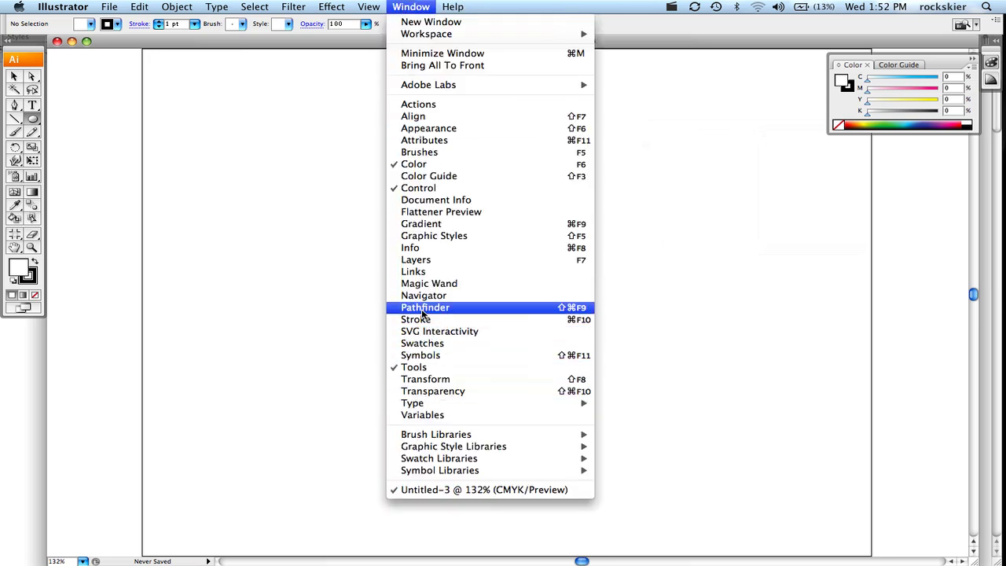
pyautogui.click(419, 261)
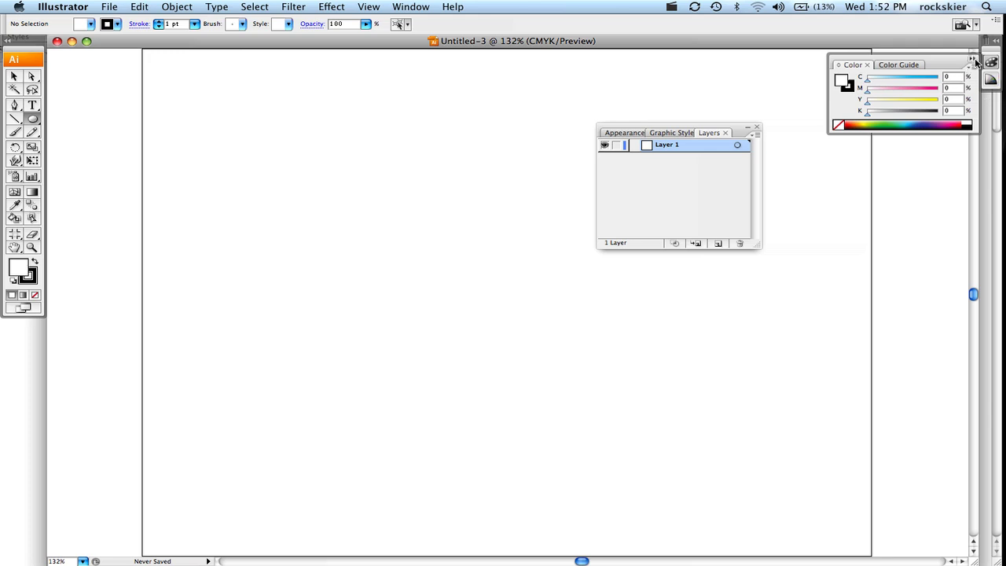
pyautogui.click(975, 60)
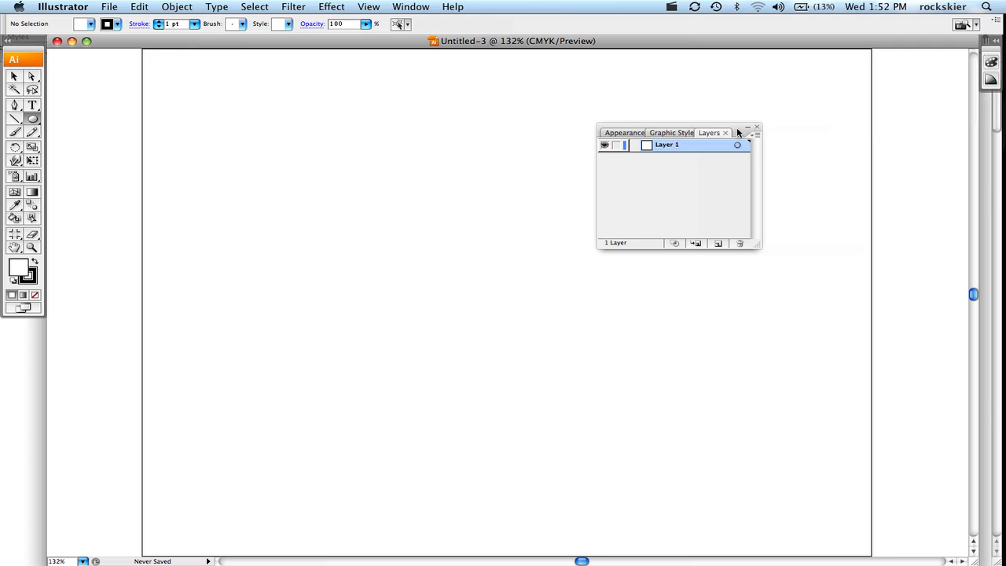
# - Dock the Layers panel group on the right, then pull it back out as a floating group
pyautogui.moveTo(737, 132); pyautogui.dragTo(985, 79)
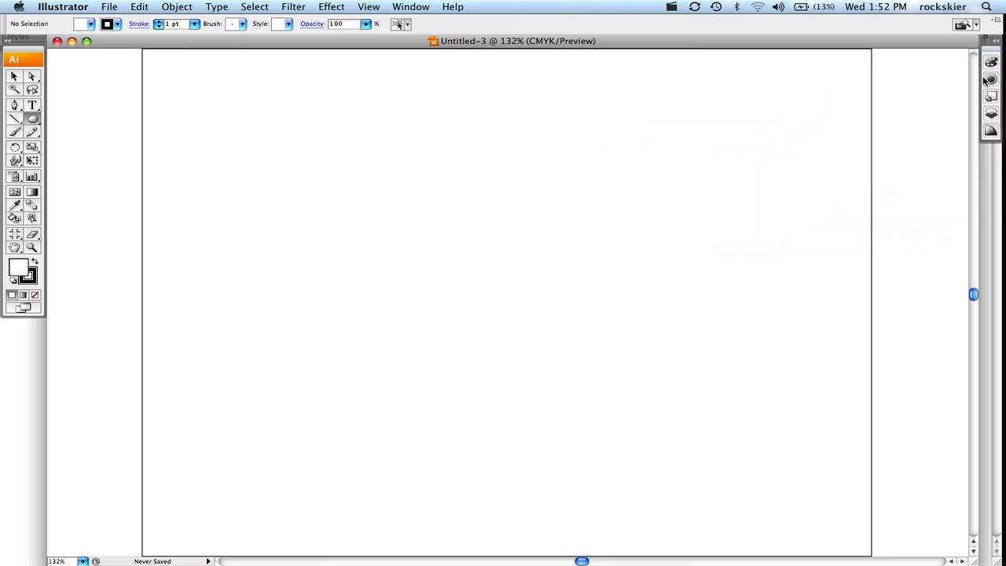
pyautogui.click(991, 115)
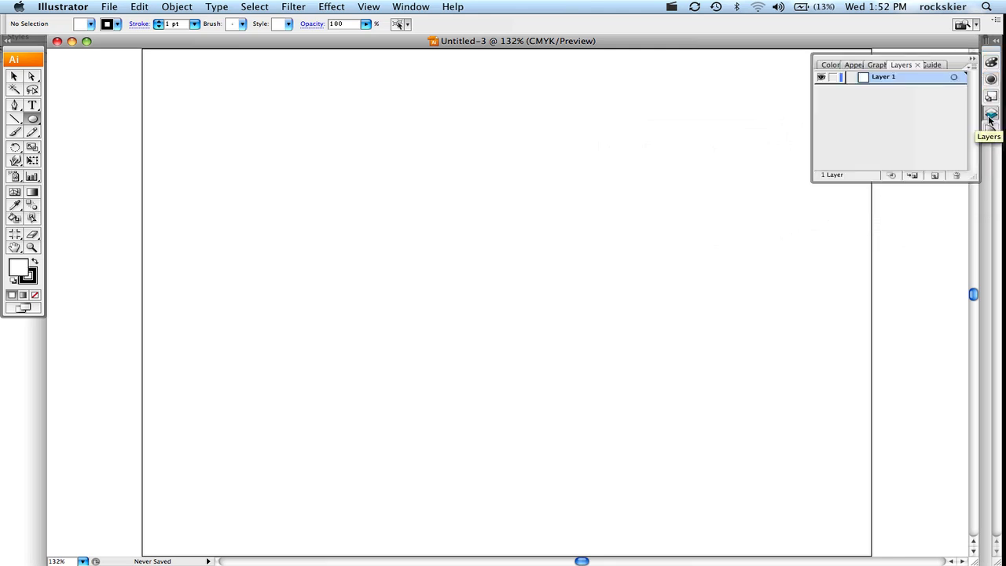
pyautogui.click(990, 116)
pyautogui.click(991, 118)
pyautogui.moveTo(953, 66); pyautogui.dragTo(830, 135)
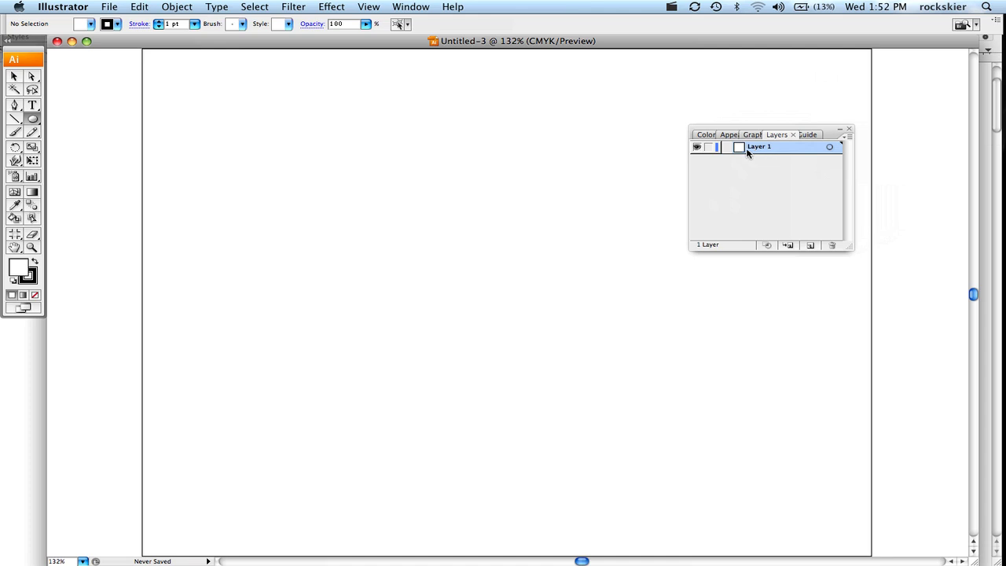
# - Set the fill colour to a bright blue in the Color Picker
pyautogui.doubleClick(17, 267)
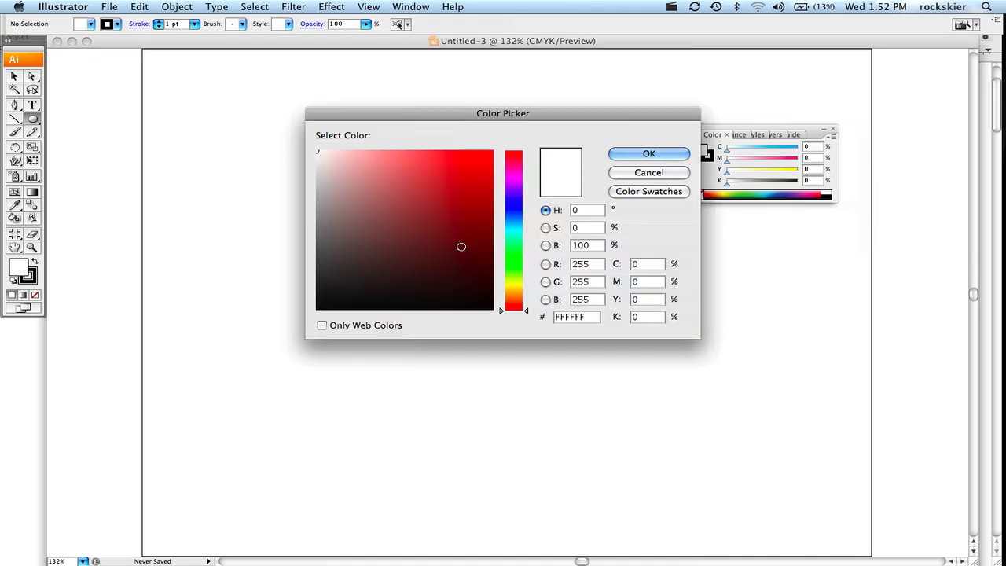
pyautogui.click(515, 217)
pyautogui.click(467, 162)
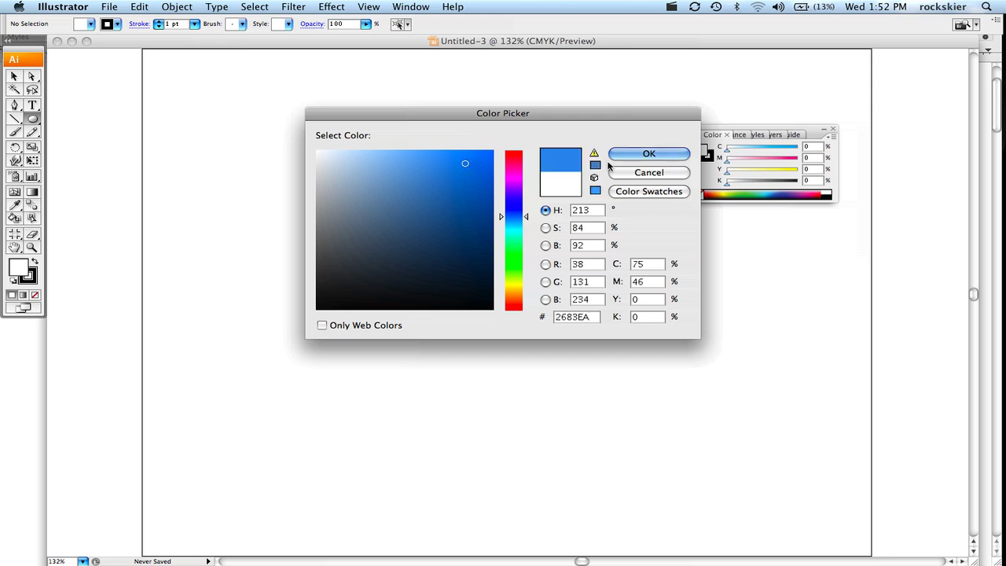
pyautogui.click(621, 155)
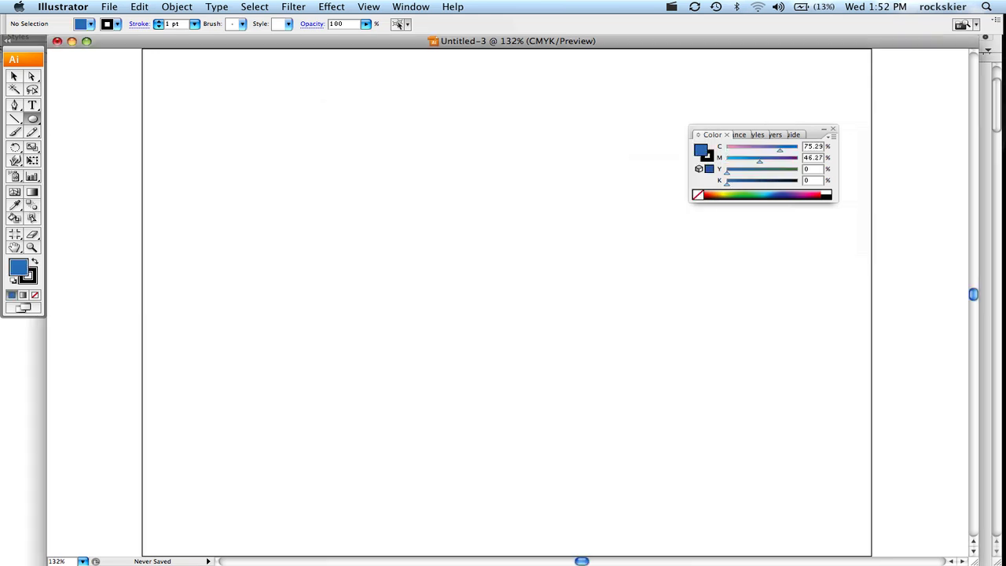
# - Draw three blue ellipses diagonally across the artboard and open Layer 1's options
pyautogui.moveTo(221, 114); pyautogui.dragTo(492, 349)
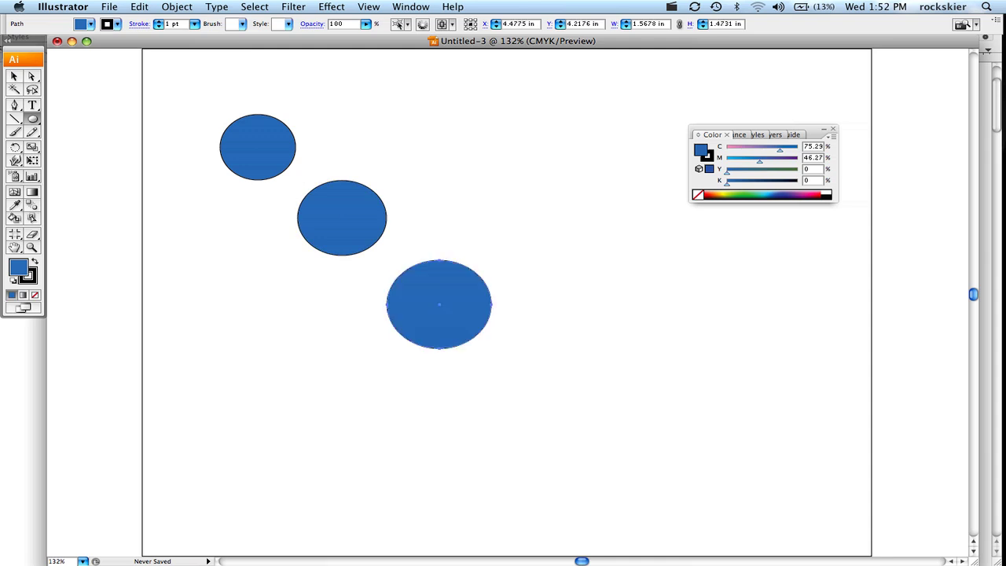
pyautogui.click(780, 135)
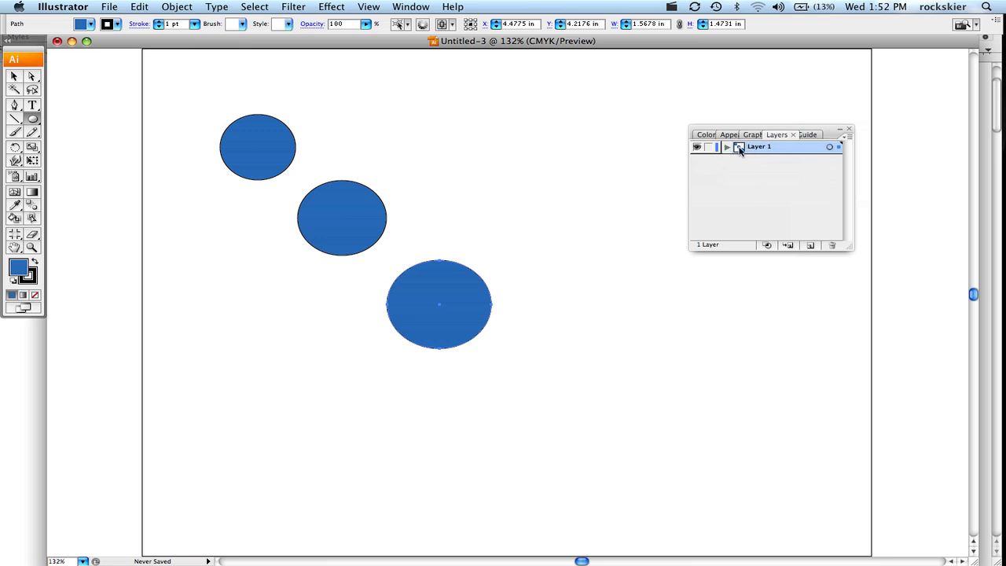
pyautogui.doubleClick(759, 150)
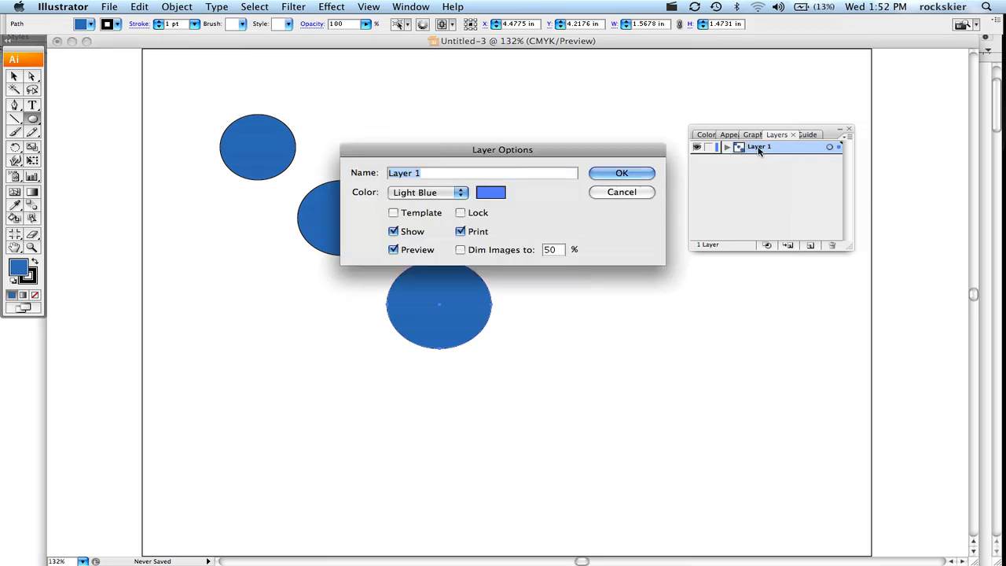
# - Name Layer 1 'blue' and give it Blue as its layer colour
pyautogui.write('blue')
pyautogui.click(393, 213)
pyautogui.click(393, 213)
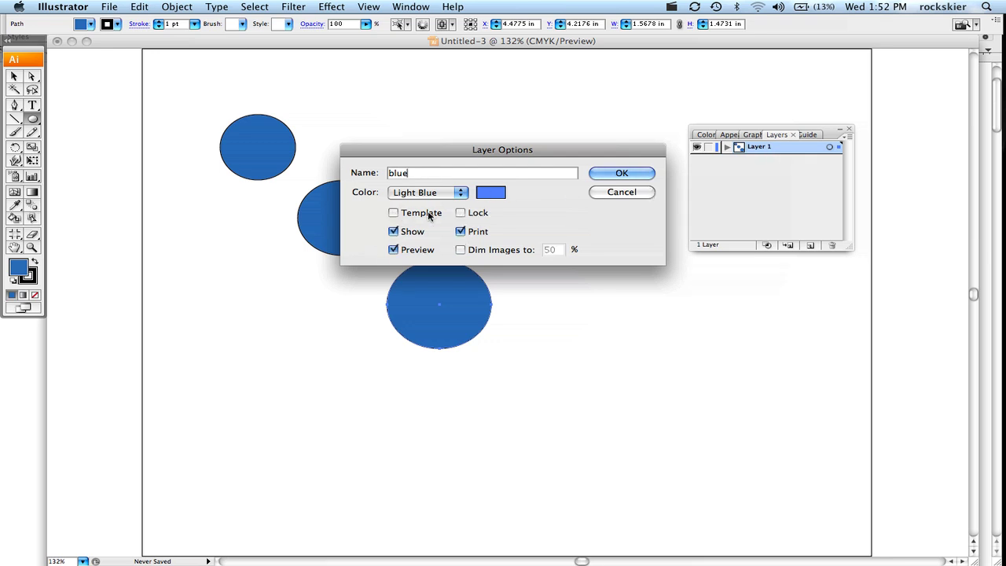
pyautogui.click(460, 213)
pyautogui.click(462, 192)
pyautogui.click(447, 204)
pyautogui.click(454, 197)
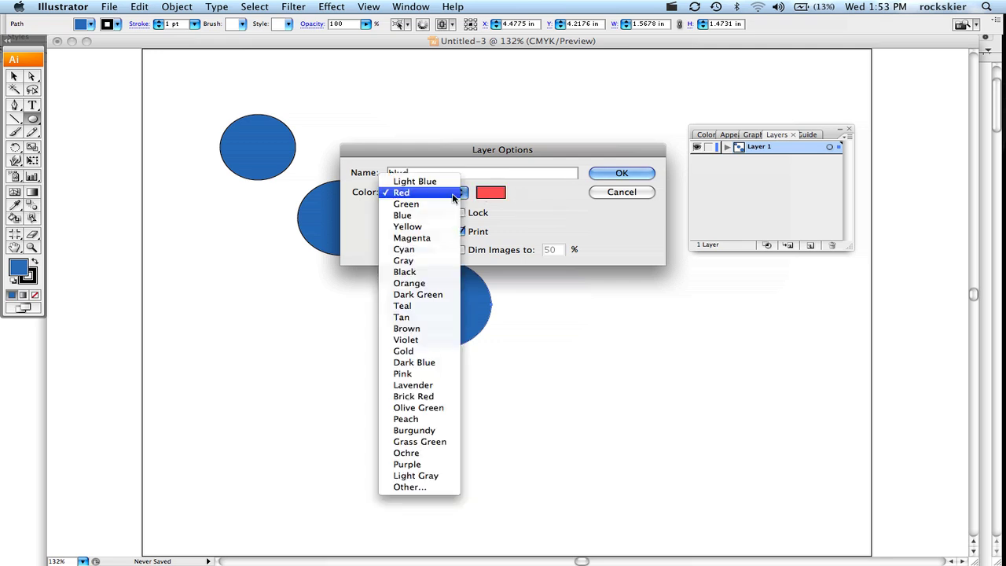
pyautogui.click(440, 215)
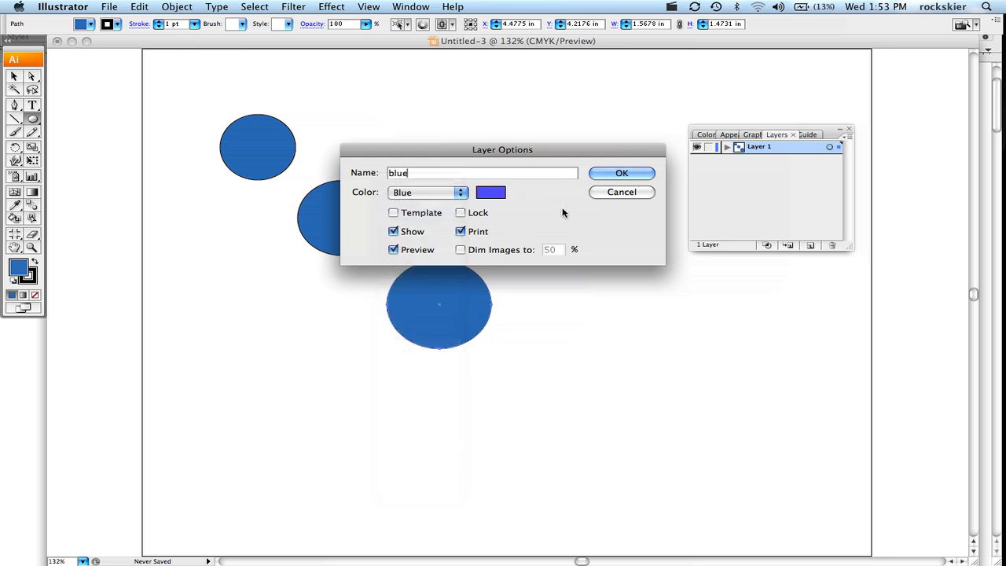
pyautogui.click(616, 169)
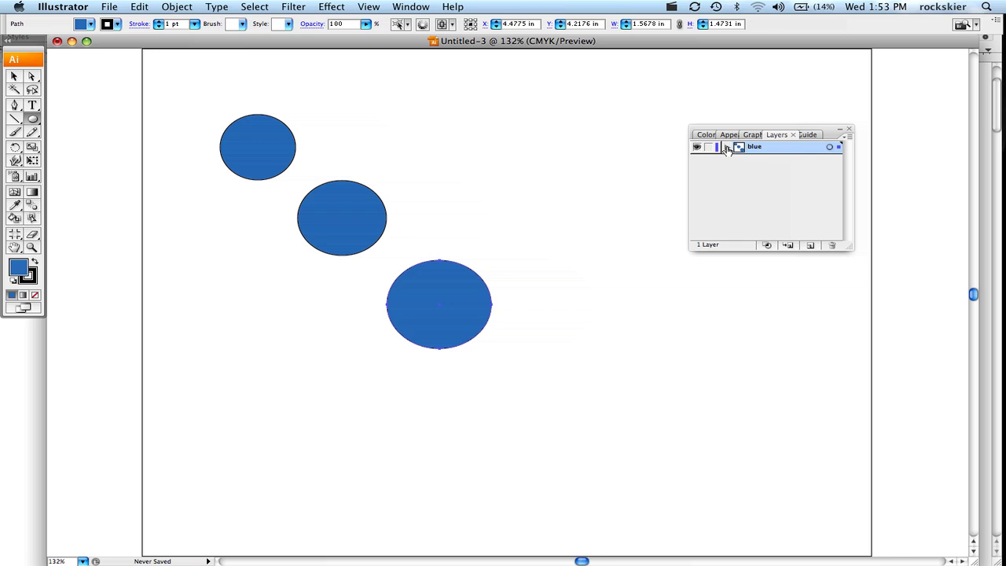
# - Expand the blue layer to list its three ellipses and the new line path
pyautogui.click(727, 147)
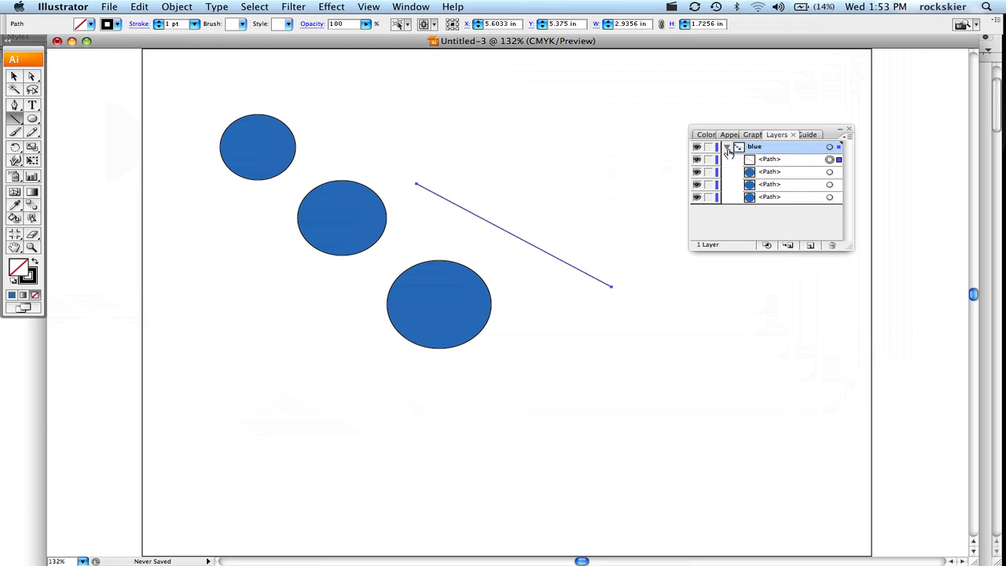
pyautogui.click(727, 148)
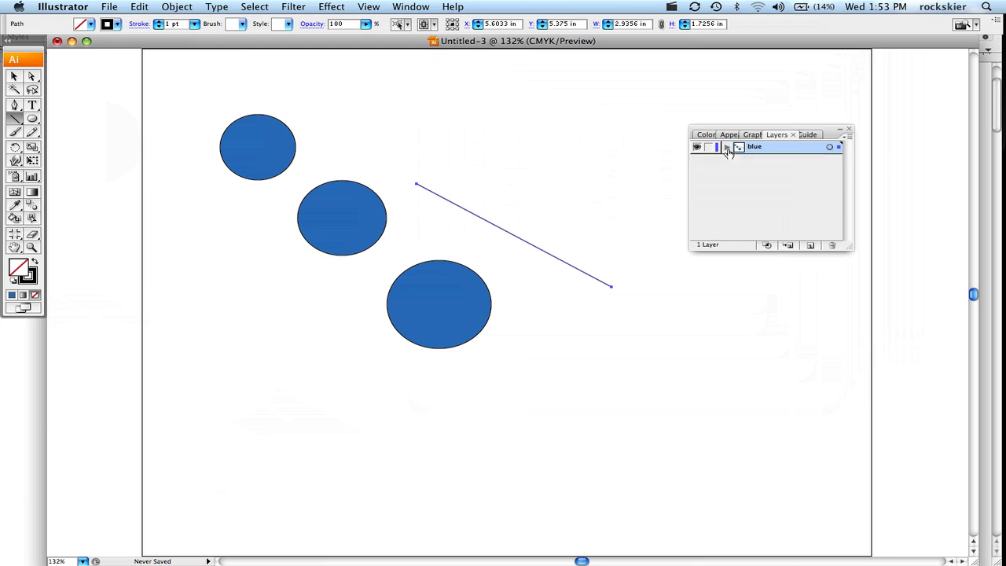
pyautogui.click(727, 148)
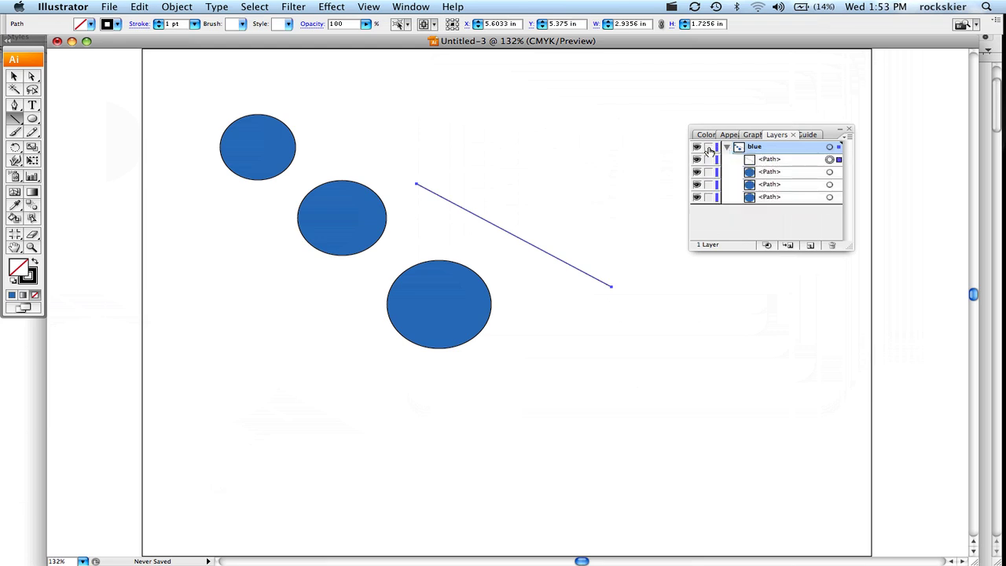
# - Lock and unlock the blue layer, then lock one ellipse inside it
pyautogui.click(709, 148)
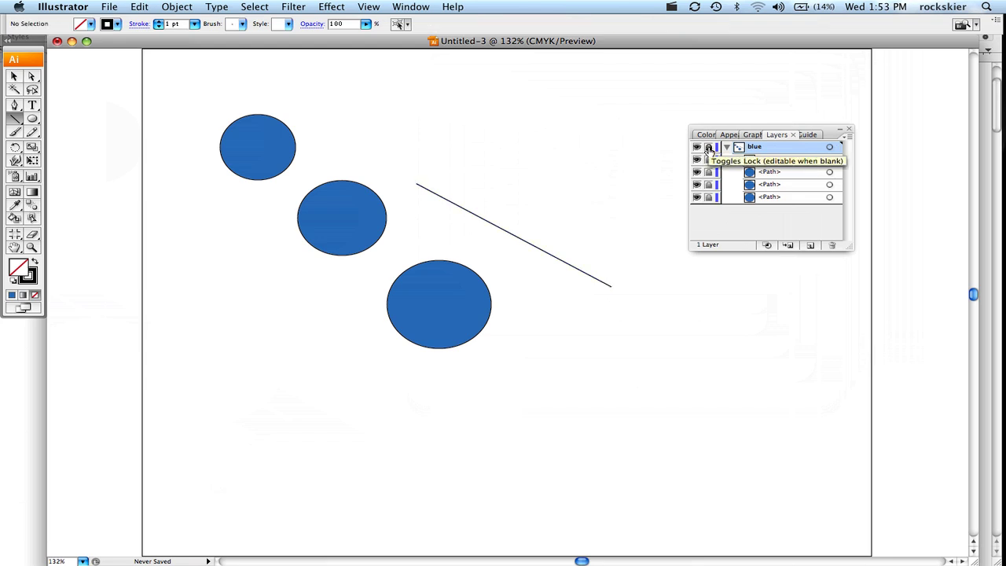
pyautogui.click(709, 148)
pyautogui.click(710, 172)
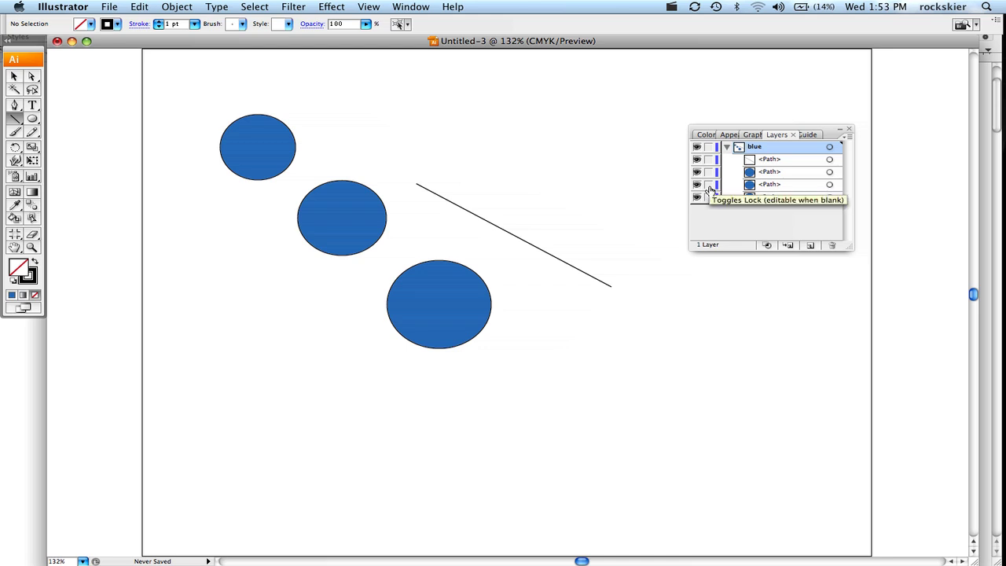
# - Hide the bottom ellipse and drag another ellipse above it in the layer list
pyautogui.click(697, 186)
pyautogui.click(696, 185)
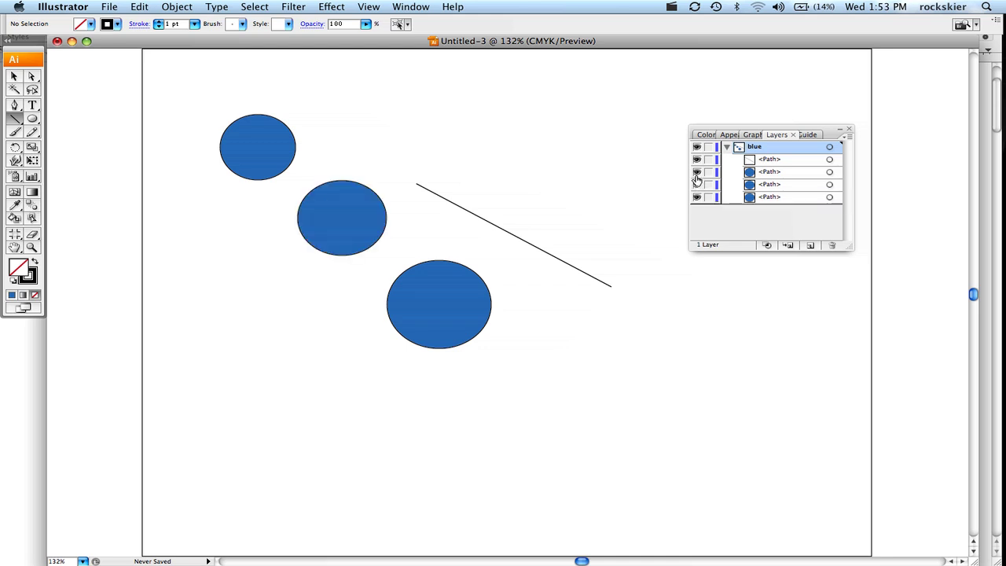
pyautogui.click(696, 172)
pyautogui.click(774, 185)
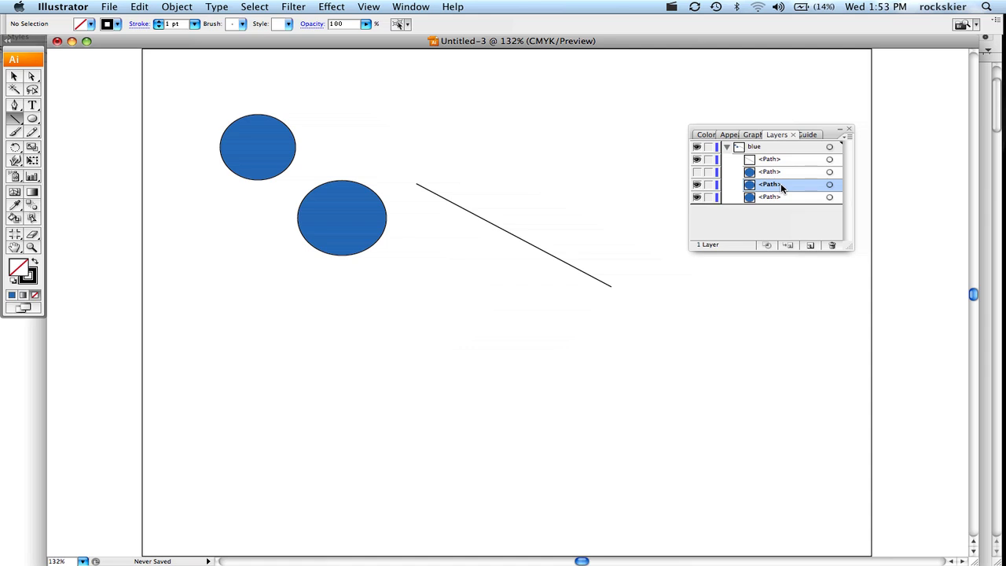
pyautogui.moveTo(781, 184)
pyautogui.mouseDown()
pyautogui.moveTo(779, 173)
pyautogui.moveTo(775, 201)
pyautogui.moveTo(775, 184)
pyautogui.mouseUp()
# - Show the bottom ellipse again and marquee-select the ellipses and line, then deselect
pyautogui.click(696, 197)
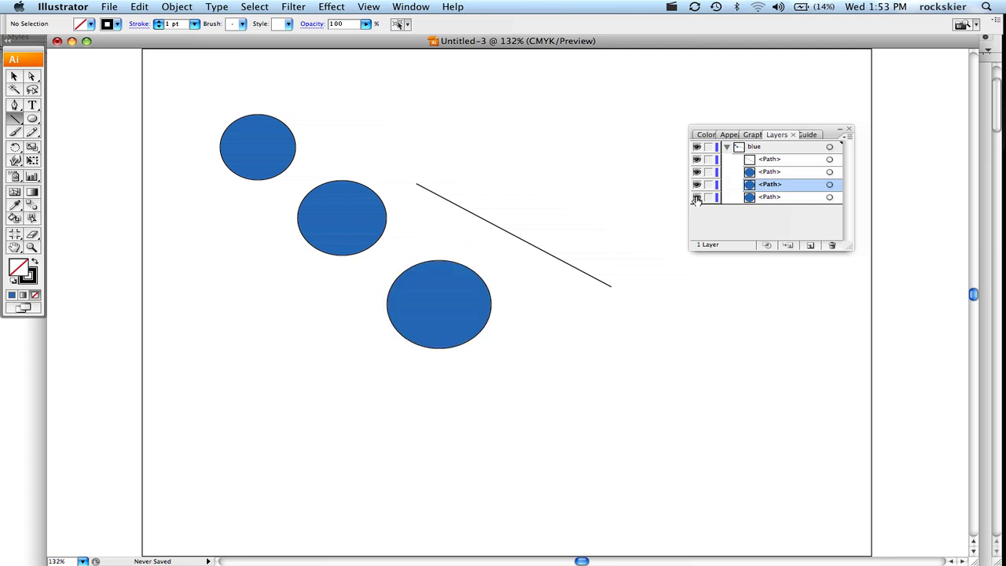
pyautogui.click(13, 77)
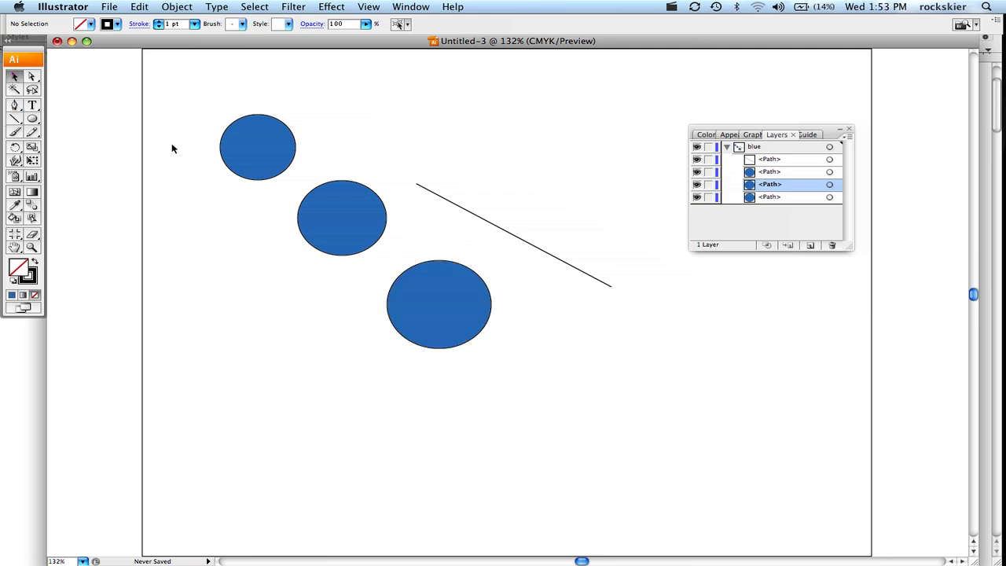
pyautogui.keyDown('shift'); pyautogui.click(802, 197); pyautogui.keyUp('shift')
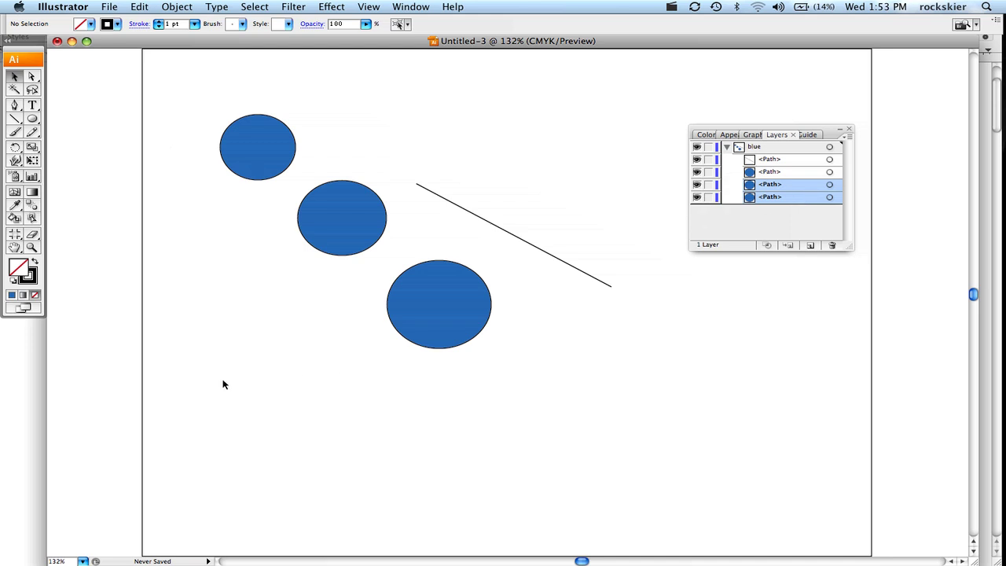
pyautogui.moveTo(223, 385); pyautogui.dragTo(488, 135)
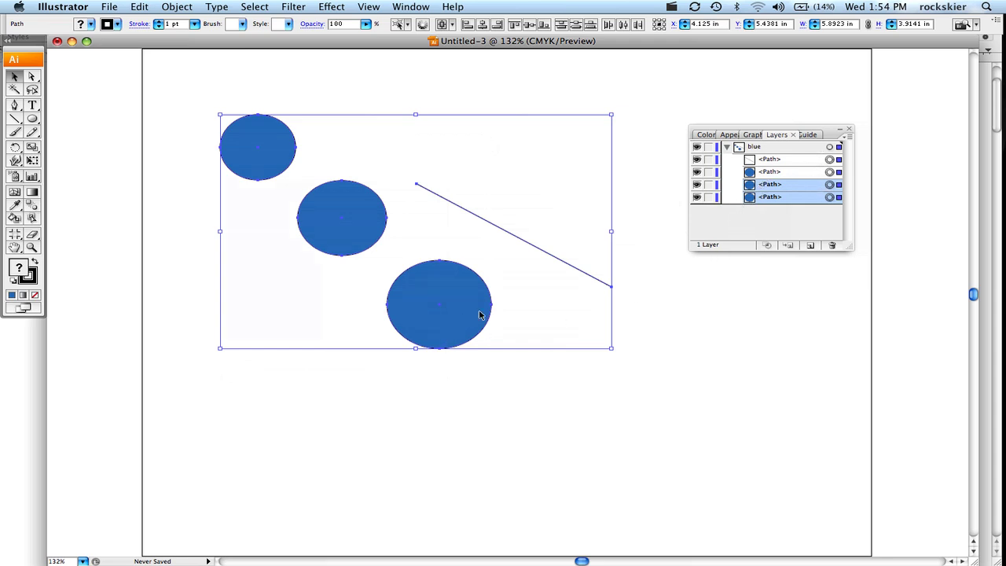
pyautogui.click(715, 277)
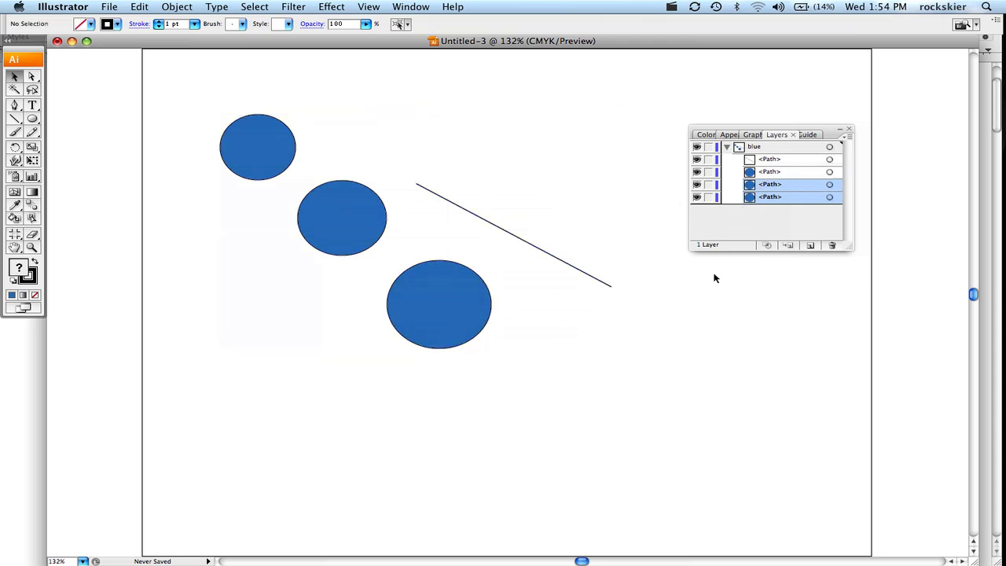
# - Select the bottom, middle and top blue ellipses and group them with Object > Group
pyautogui.click(417, 295)
pyautogui.keyDown('shift'); pyautogui.click(353, 235); pyautogui.keyUp('shift')
pyautogui.keyDown('shift'); pyautogui.click(264, 169); pyautogui.keyUp('shift')
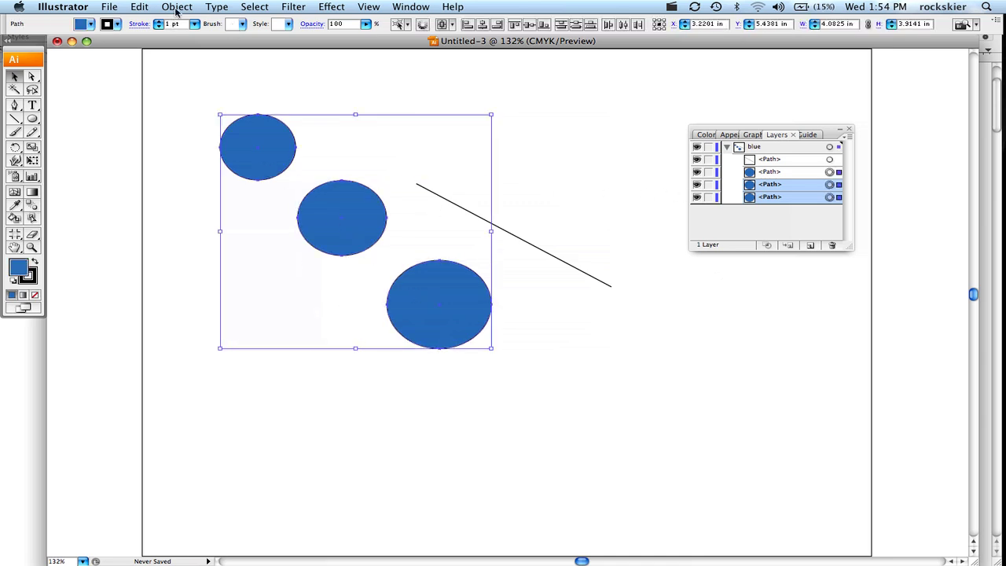
pyautogui.click(177, 7)
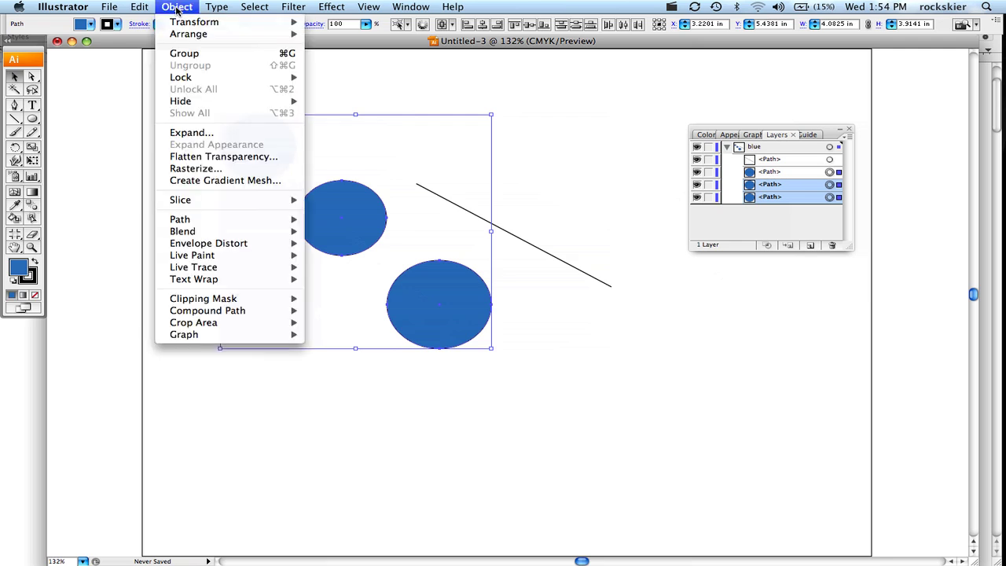
pyautogui.click(183, 54)
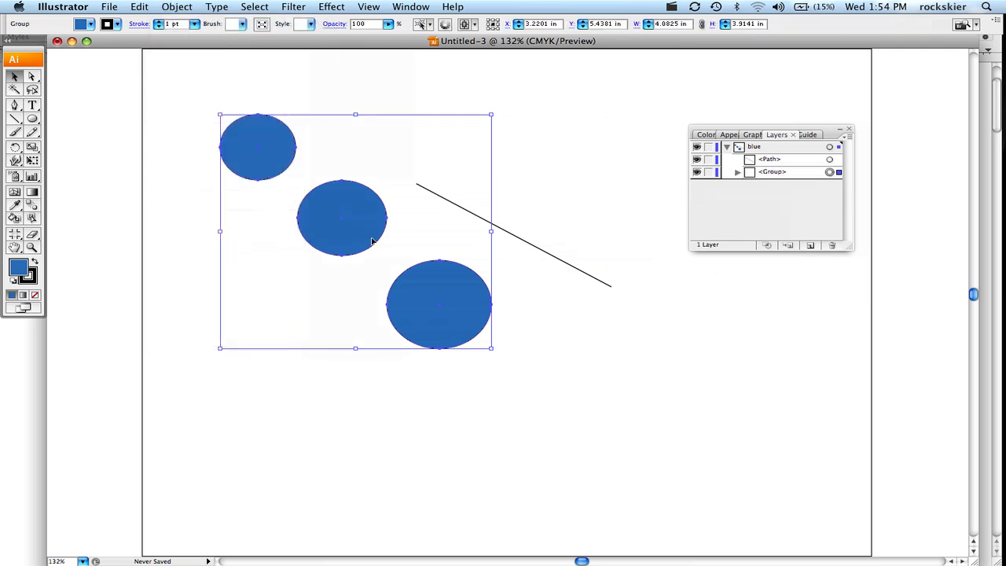
pyautogui.click(585, 350)
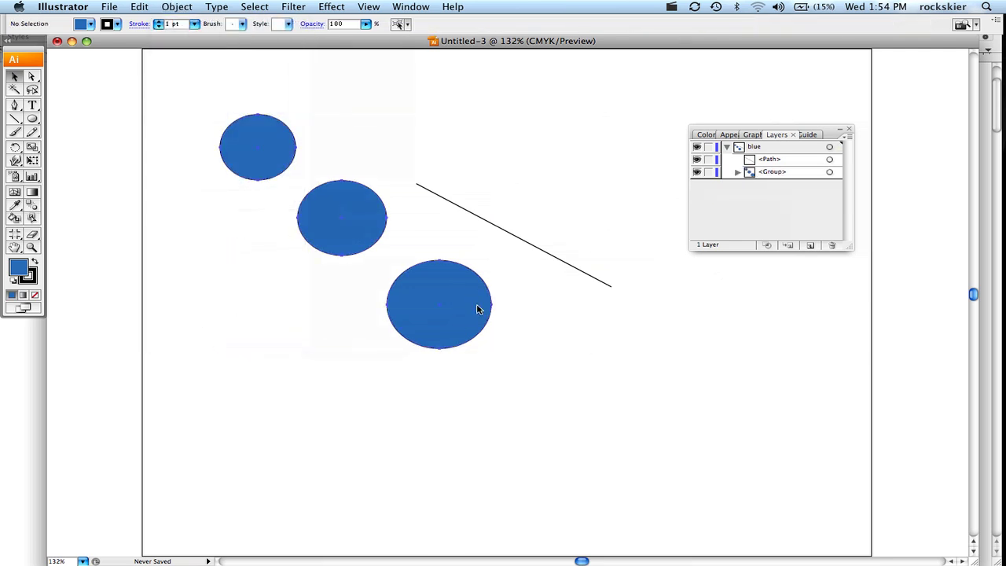
# - Move the ellipse group around and back, then ungroup the three ellipses
pyautogui.moveTo(476, 309); pyautogui.dragTo(542, 265)
pyautogui.moveTo(556, 232); pyautogui.dragTo(398, 276)
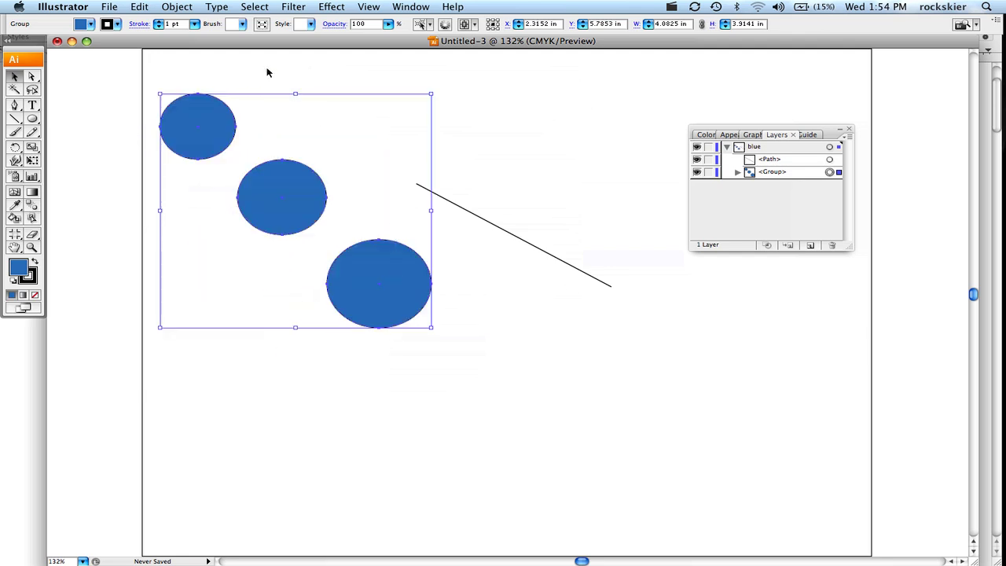
pyautogui.click(217, 6)
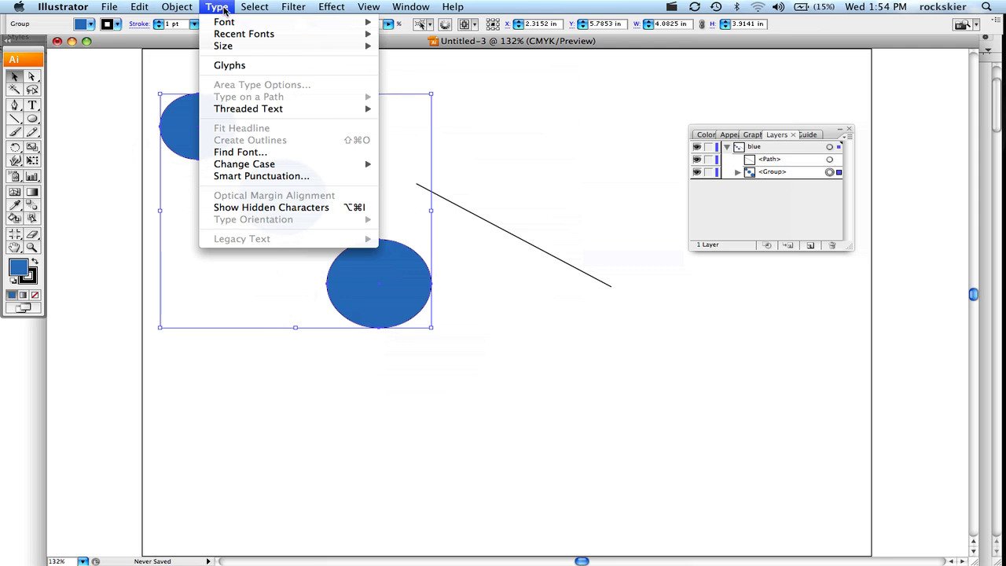
pyautogui.moveTo(190, 7)
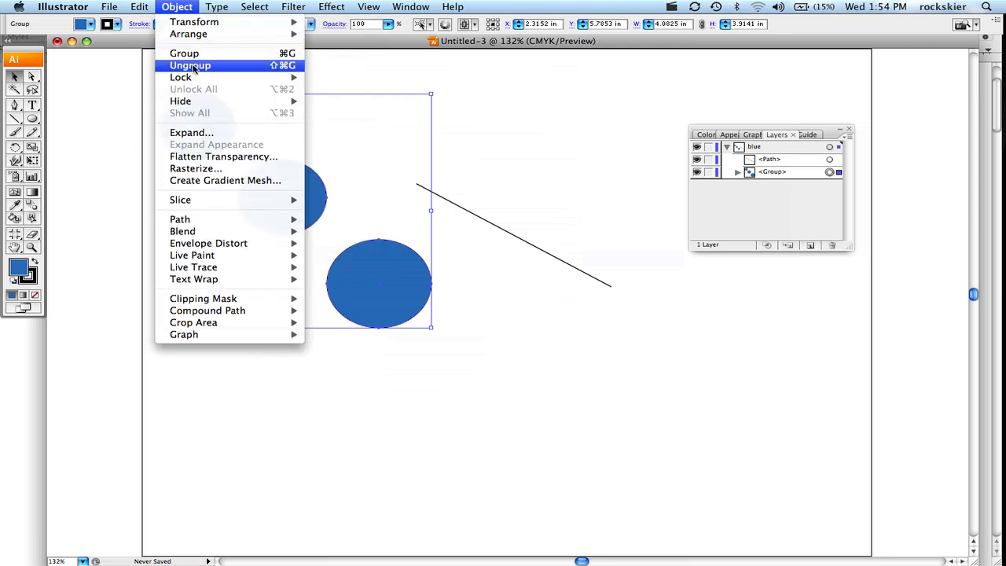
pyautogui.click(279, 70)
pyautogui.click(456, 385)
# - Drag the ellipses into an overlapping vertical stack and group the three again
pyautogui.moveTo(393, 272); pyautogui.dragTo(286, 220)
pyautogui.moveTo(268, 137); pyautogui.dragTo(286, 140)
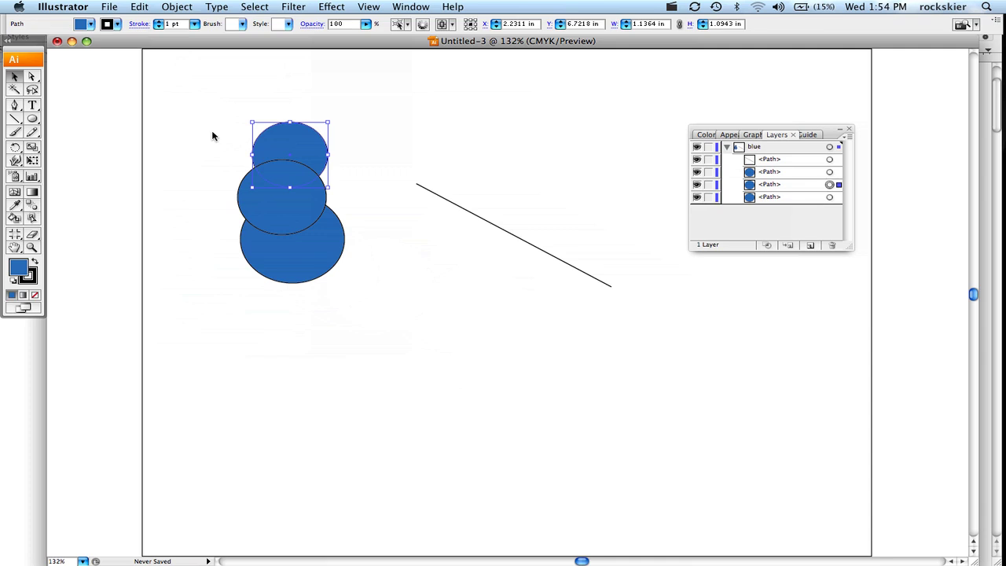
pyautogui.moveTo(213, 133); pyautogui.dragTo(397, 308)
pyautogui.click(177, 8)
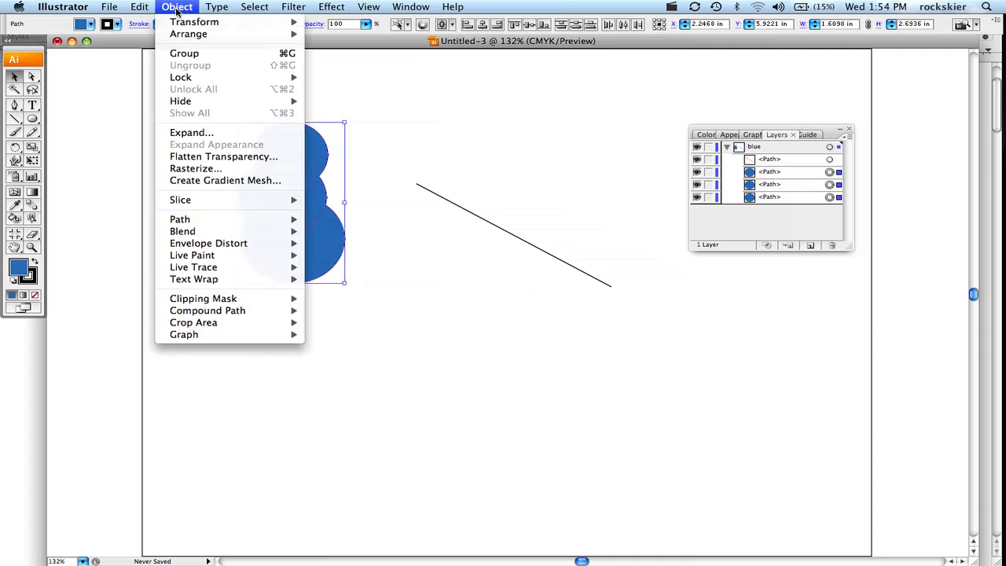
pyautogui.click(180, 128)
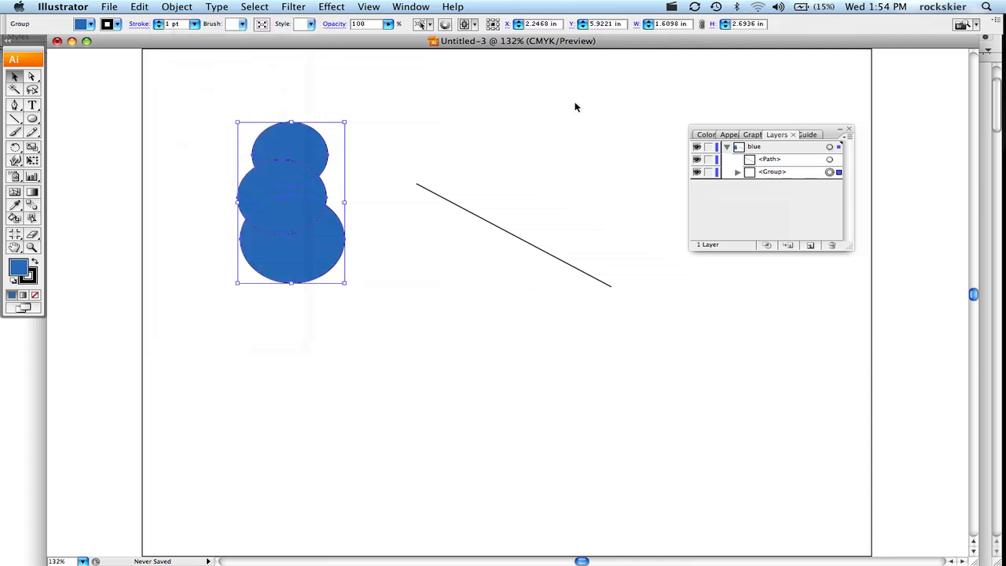
# - Expand and collapse the new group in the Layers panel, then collapse the blue layer
pyautogui.click(738, 172)
pyautogui.click(738, 173)
pyautogui.click(727, 148)
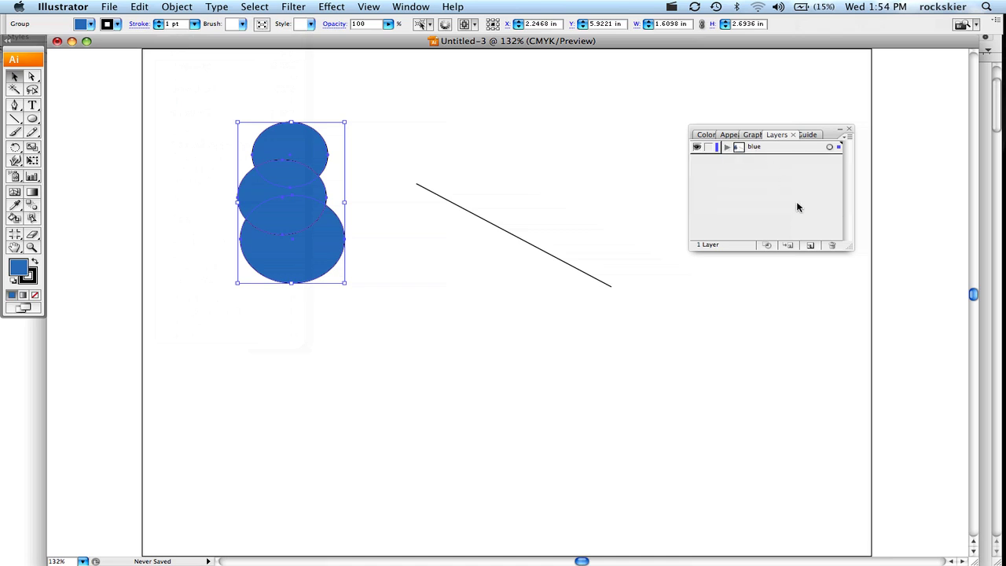
# - Create Layer 2 above the blue layer and try a red fill on the selected ellipses
pyautogui.click(809, 246)
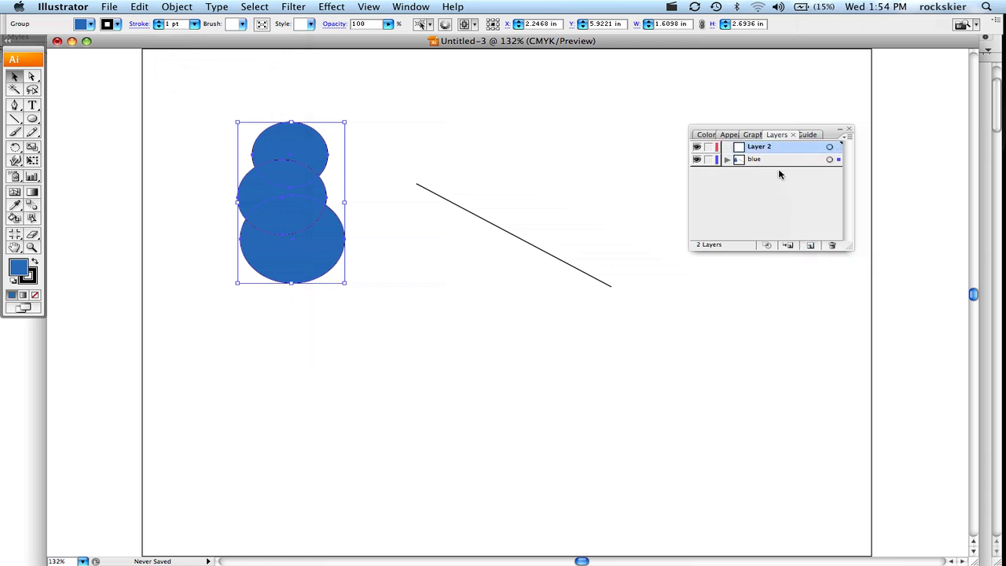
pyautogui.click(32, 119)
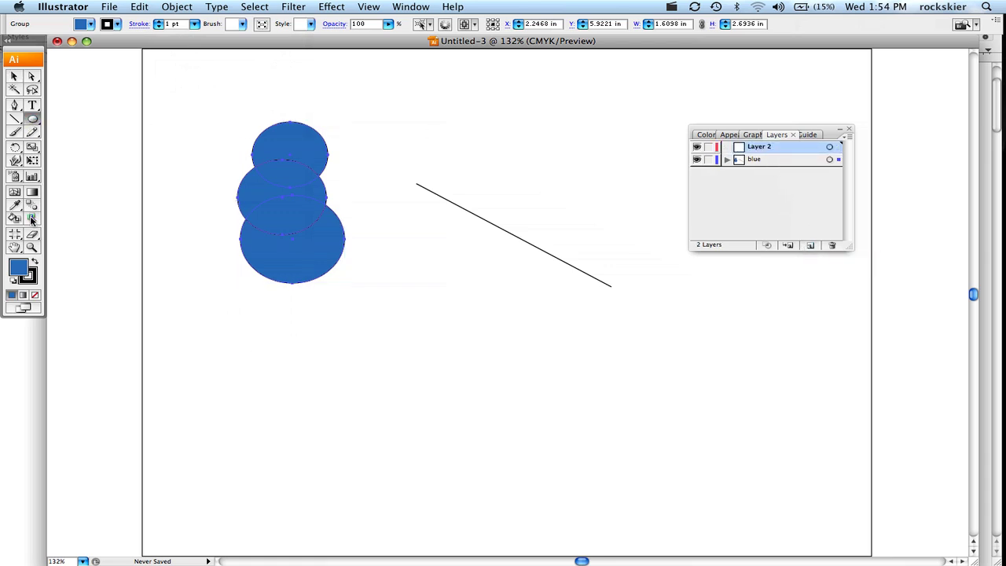
pyautogui.click(19, 270)
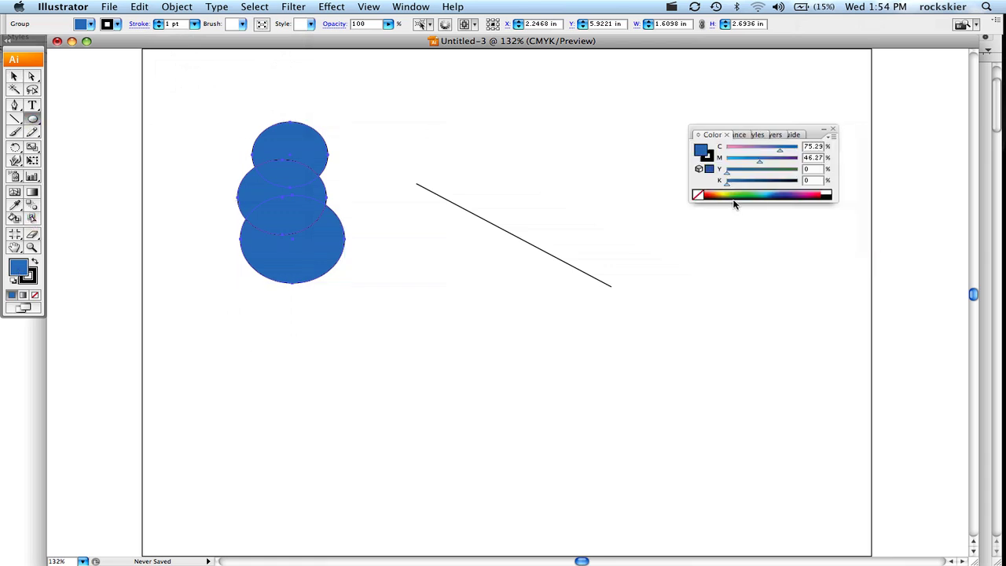
pyautogui.click(709, 194)
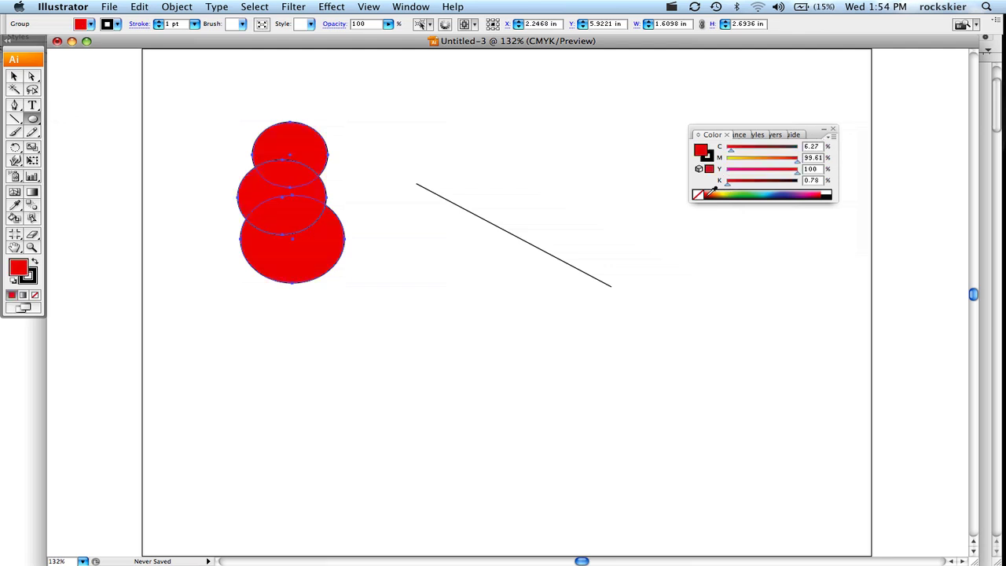
pyautogui.click(765, 135)
pyautogui.click(794, 135)
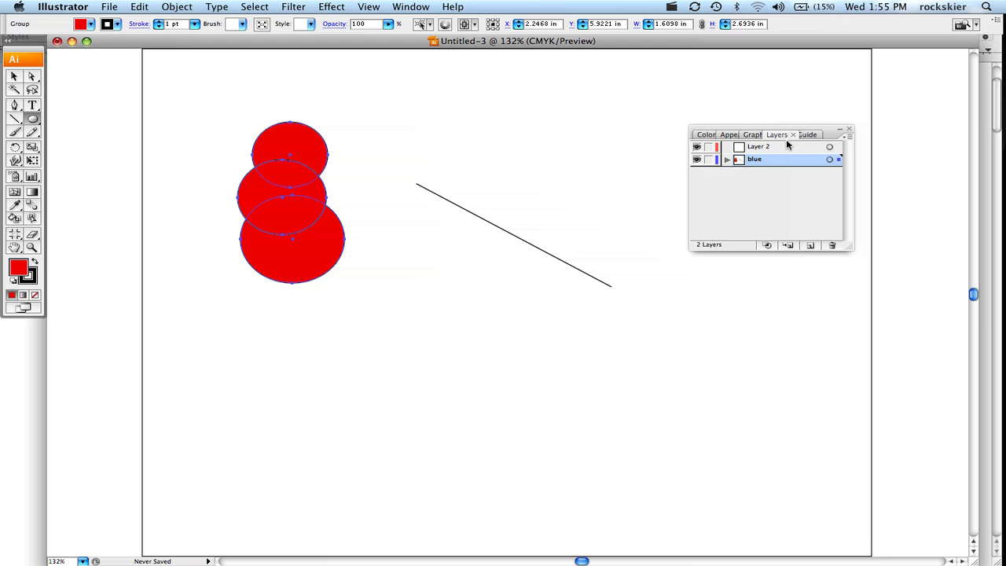
# - Undo the red fill, lock the blue layer and make Layer 2 active
pyautogui.press('super+z')
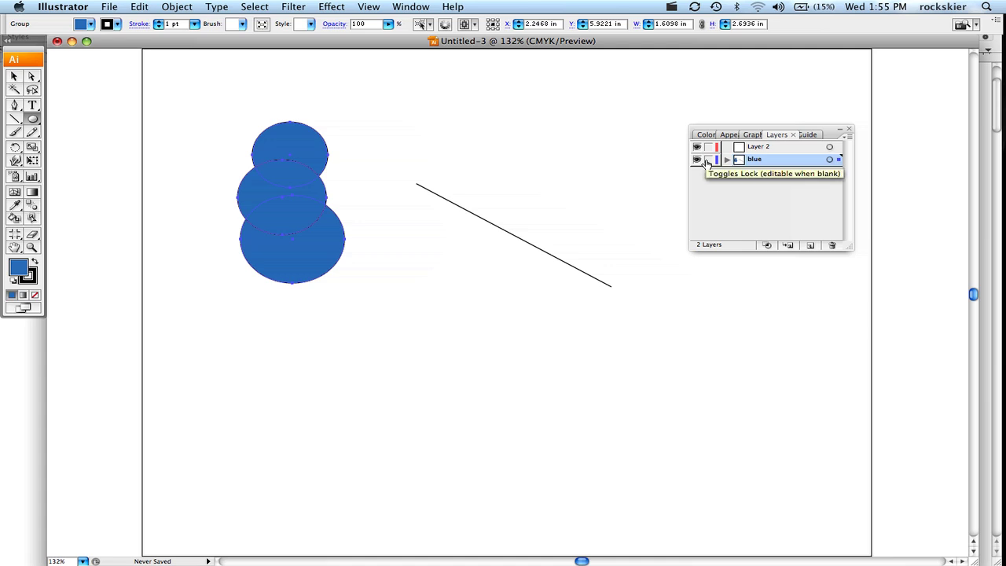
pyautogui.click(708, 160)
pyautogui.click(767, 147)
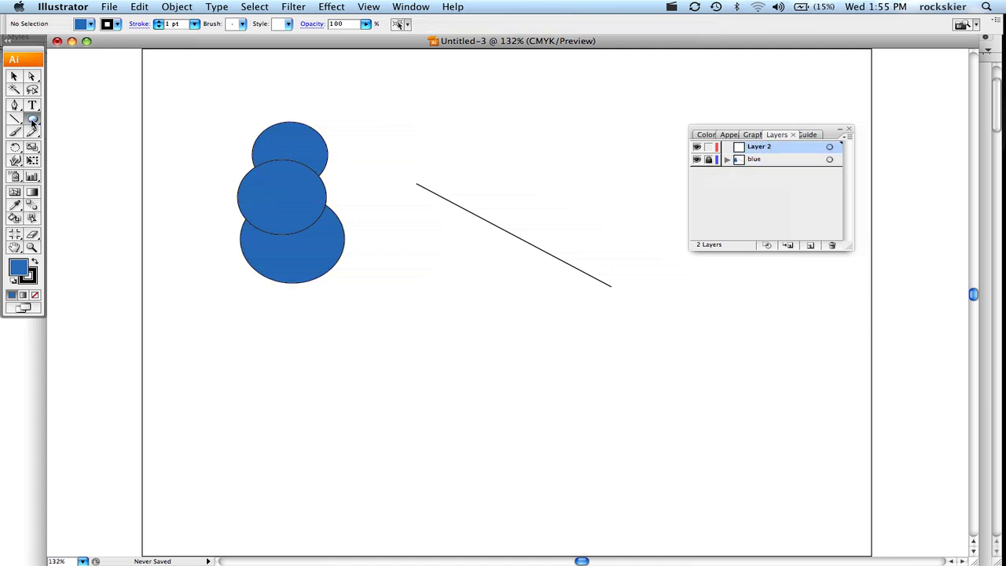
# - Draw a small red ellipse at the page's left edge and copy it diagonally down-right
pyautogui.moveTo(118, 111); pyautogui.dragTo(174, 153)
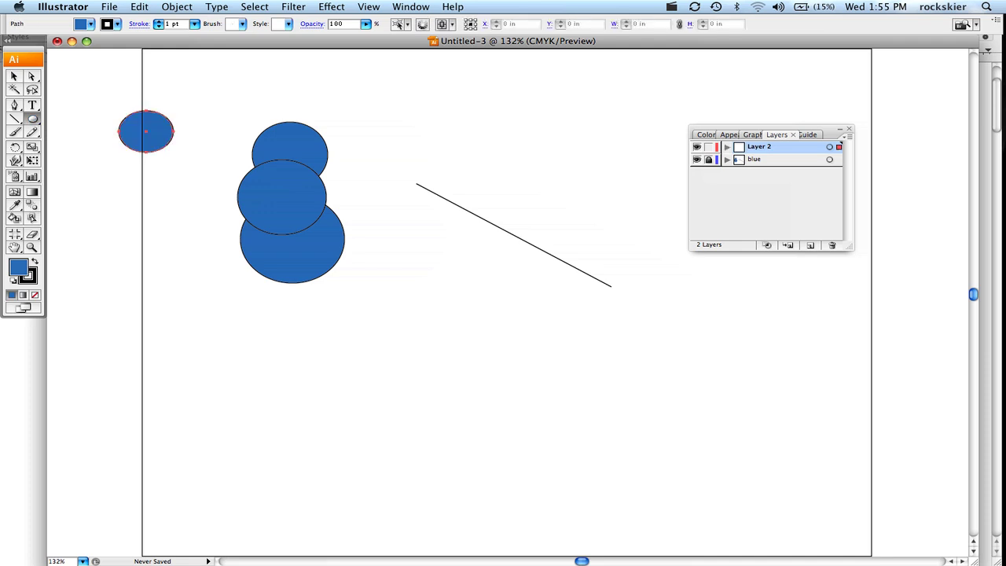
pyautogui.click(90, 23)
pyautogui.click(92, 37)
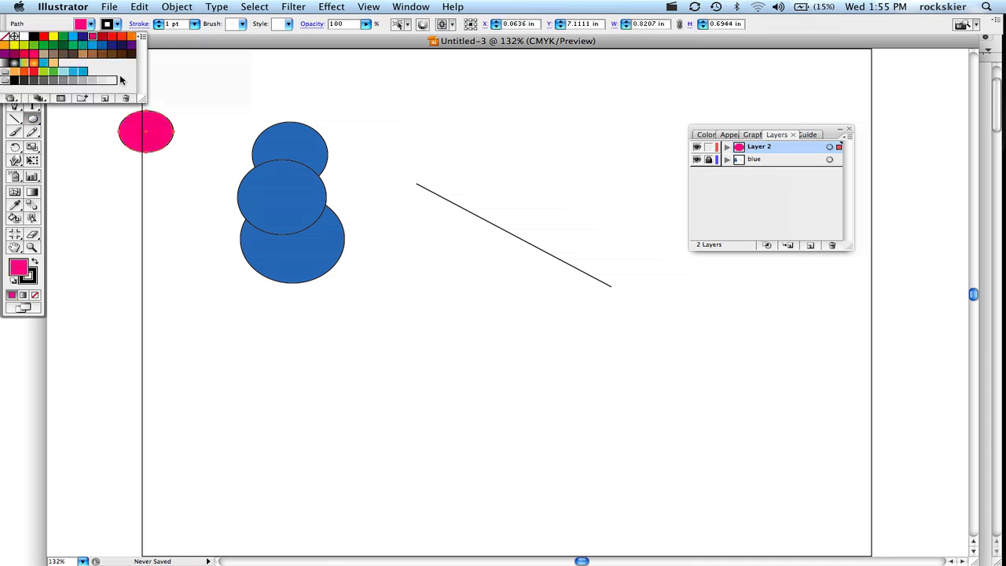
pyautogui.click(101, 38)
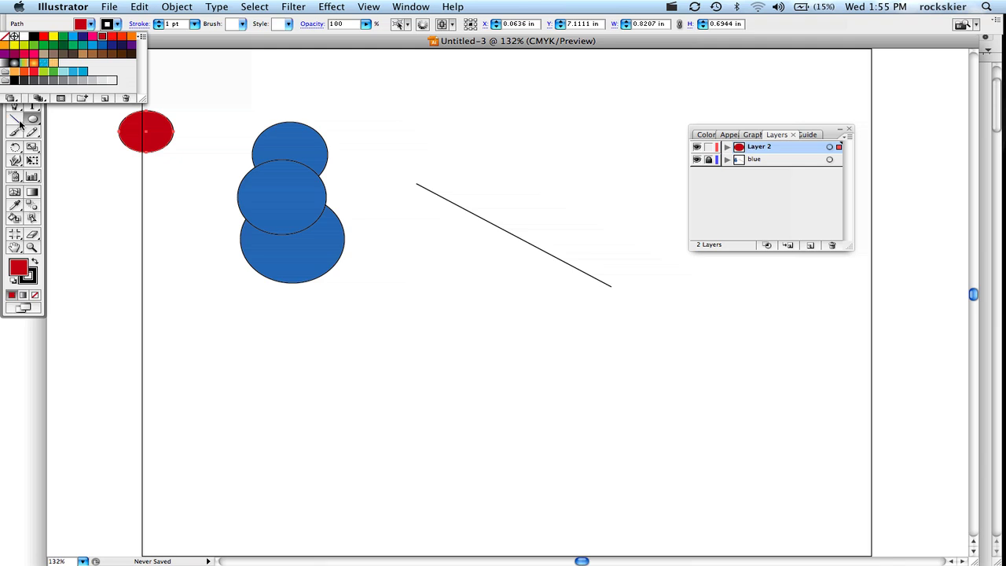
pyautogui.click(15, 76)
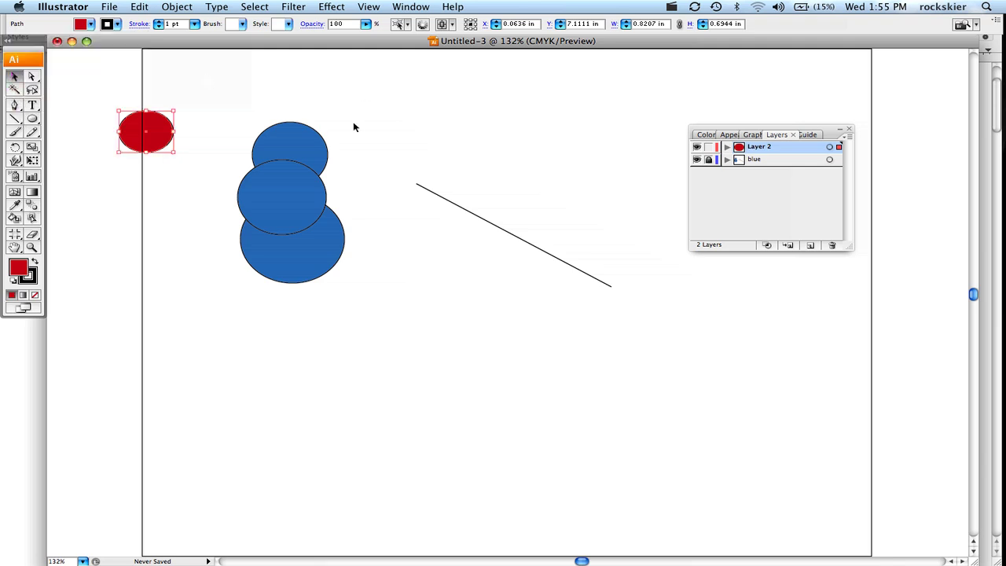
pyautogui.moveTo(164, 141); pyautogui.dragTo(348, 235)
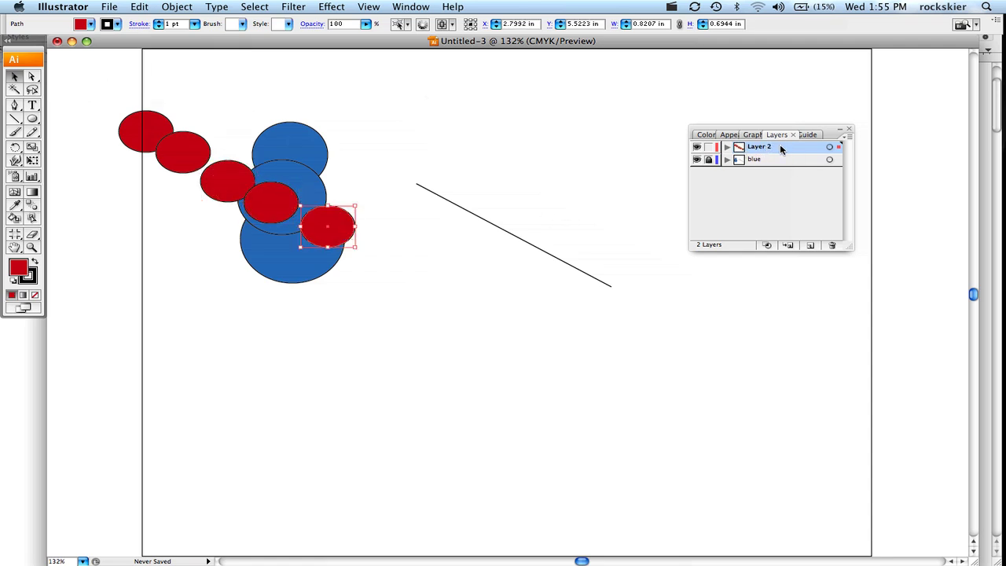
# - Drag Layer 2 down into the blue layer so it becomes a sublayer
pyautogui.moveTo(780, 150)
pyautogui.mouseDown()
pyautogui.moveTo(781, 170)
pyautogui.moveTo(784, 146)
pyautogui.mouseUp()
pyautogui.moveTo(778, 152); pyautogui.dragTo(724, 160)
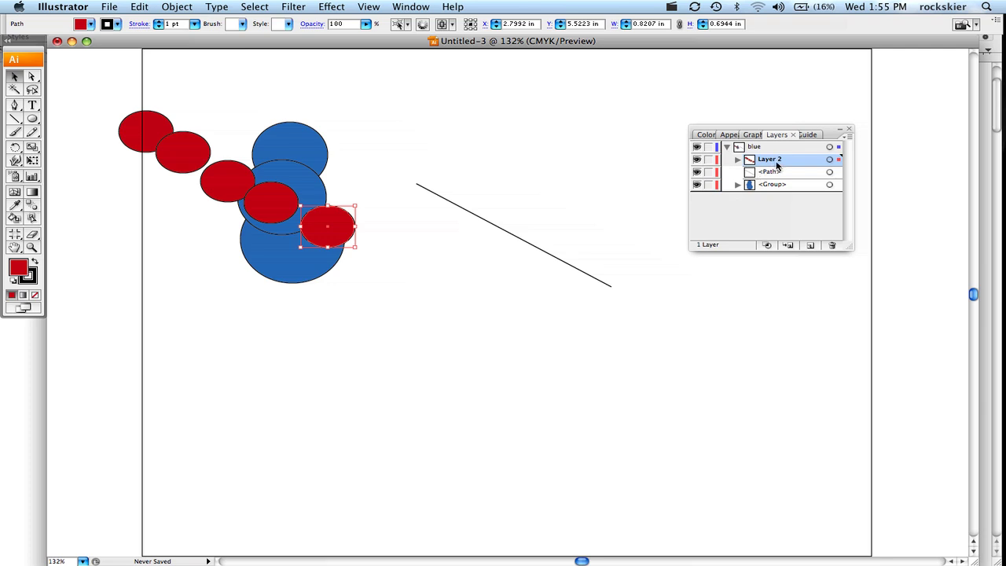
# - Move Layer 2 out above the blue layer and expand it to show its five red ellipses
pyautogui.click(727, 148)
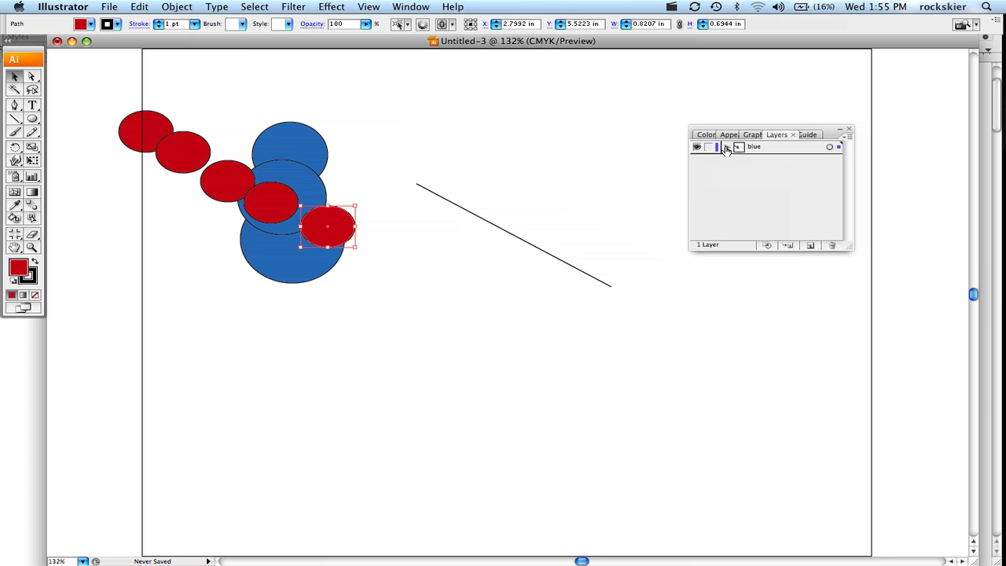
pyautogui.click(728, 148)
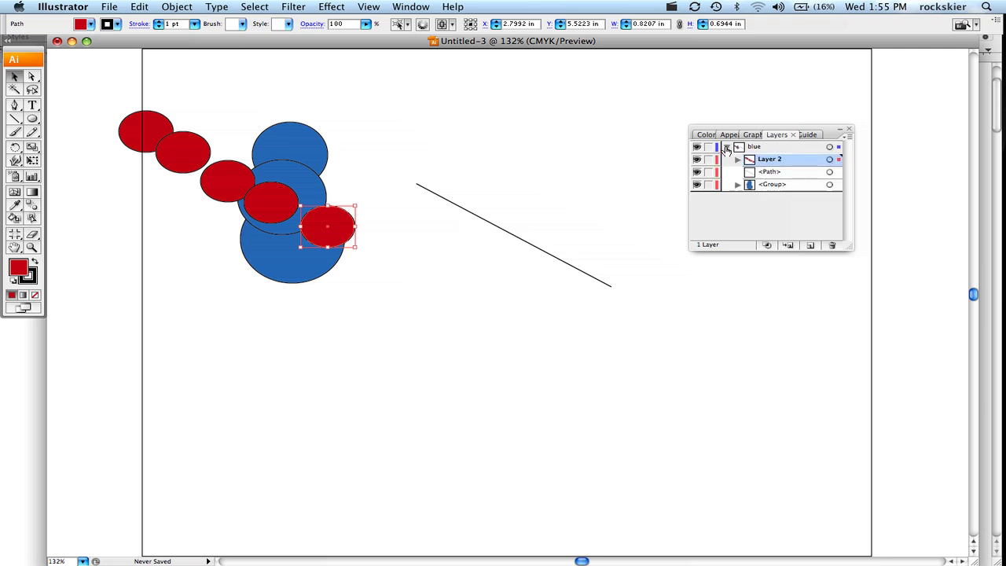
pyautogui.moveTo(755, 161)
pyautogui.mouseDown()
pyautogui.moveTo(818, 187)
pyautogui.moveTo(755, 143)
pyautogui.mouseUp()
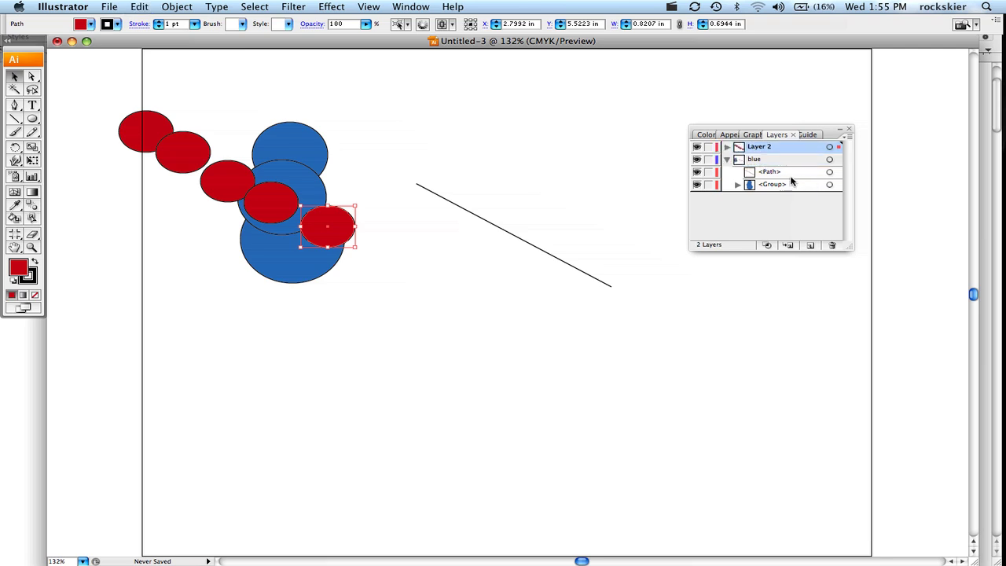
pyautogui.click(727, 147)
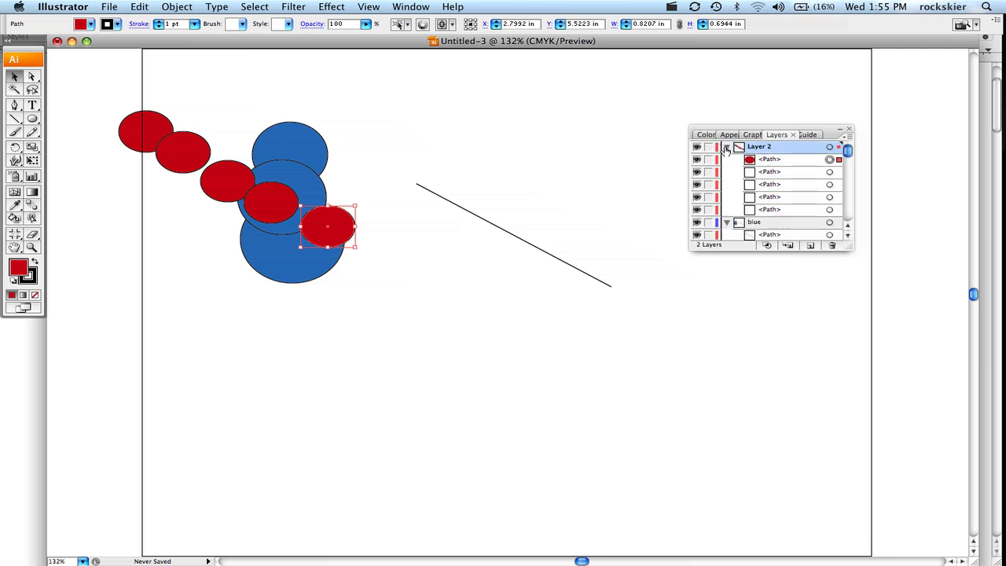